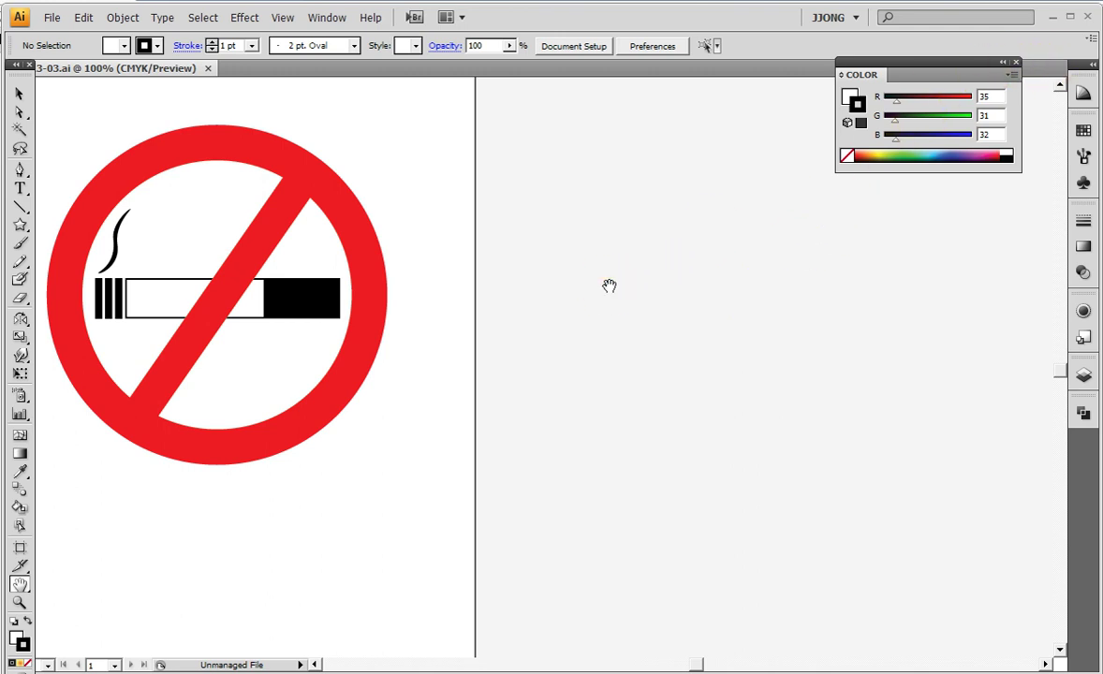
Pan the reference sign slightly and open the Star tool's shape flyout.
drag(547, 364, 519, 412)
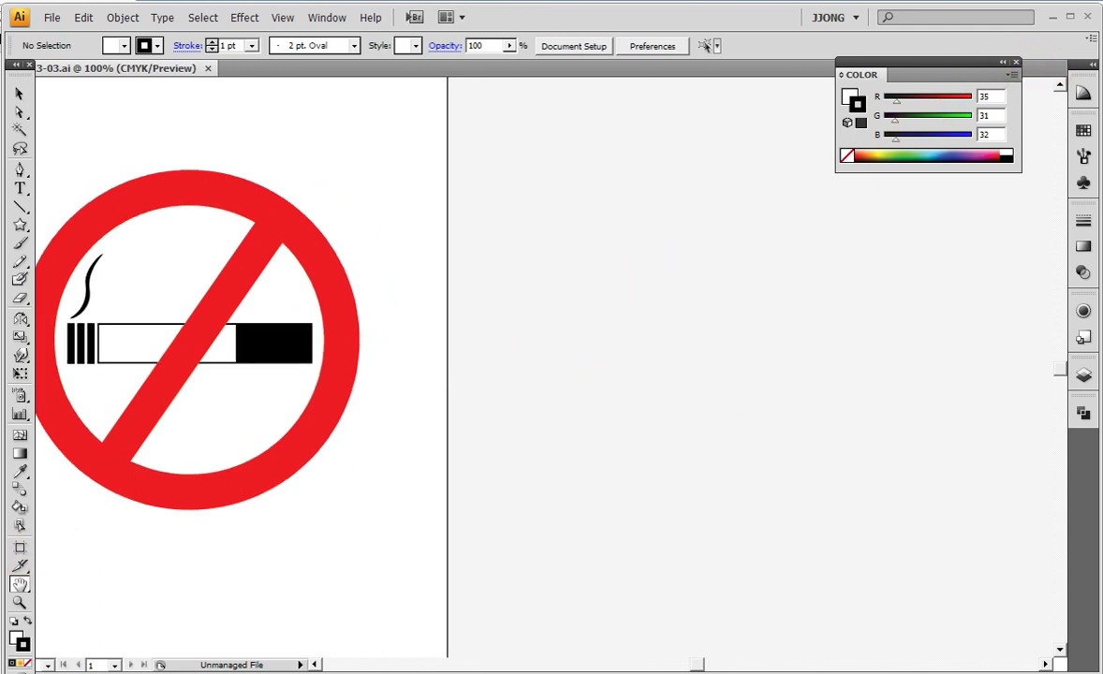
drag(19, 225, 91, 266)
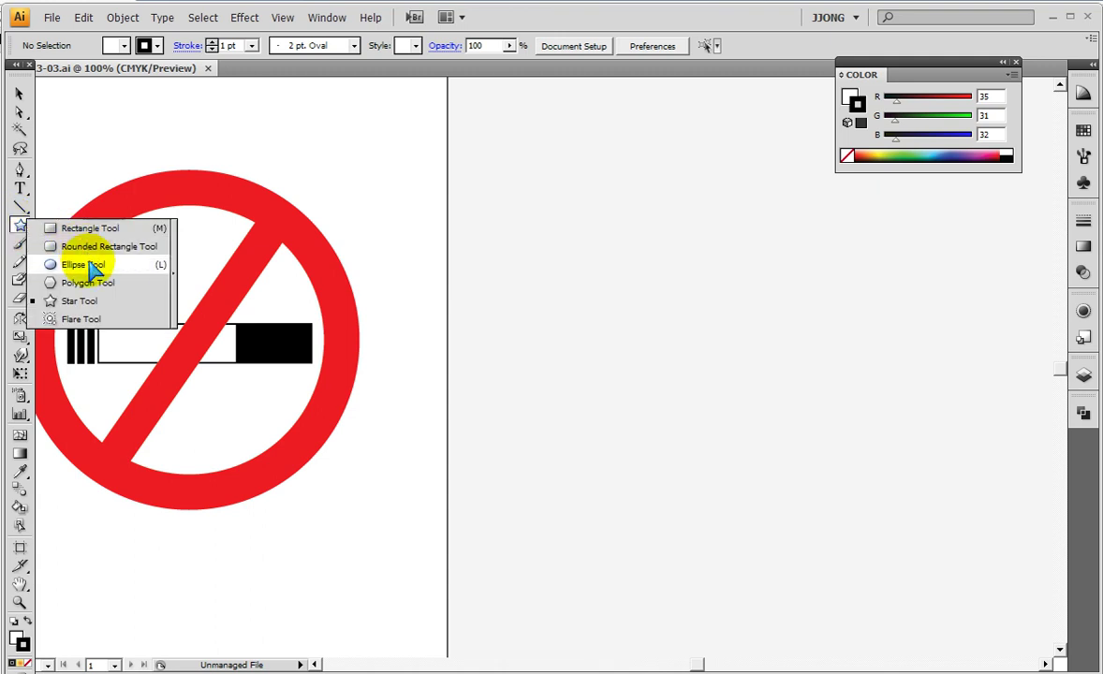
Draw a circle with the Ellipse Tool to the right of the reference sign.
click(83, 265)
drag(652, 348, 794, 509)
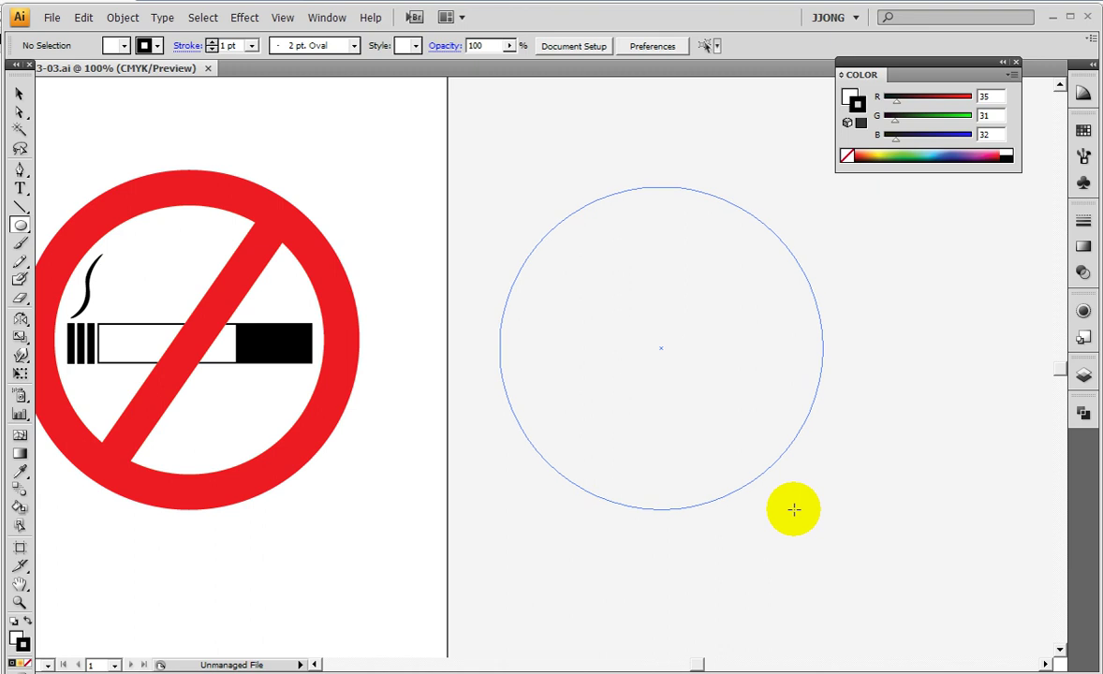
drag(794, 509, 793, 507)
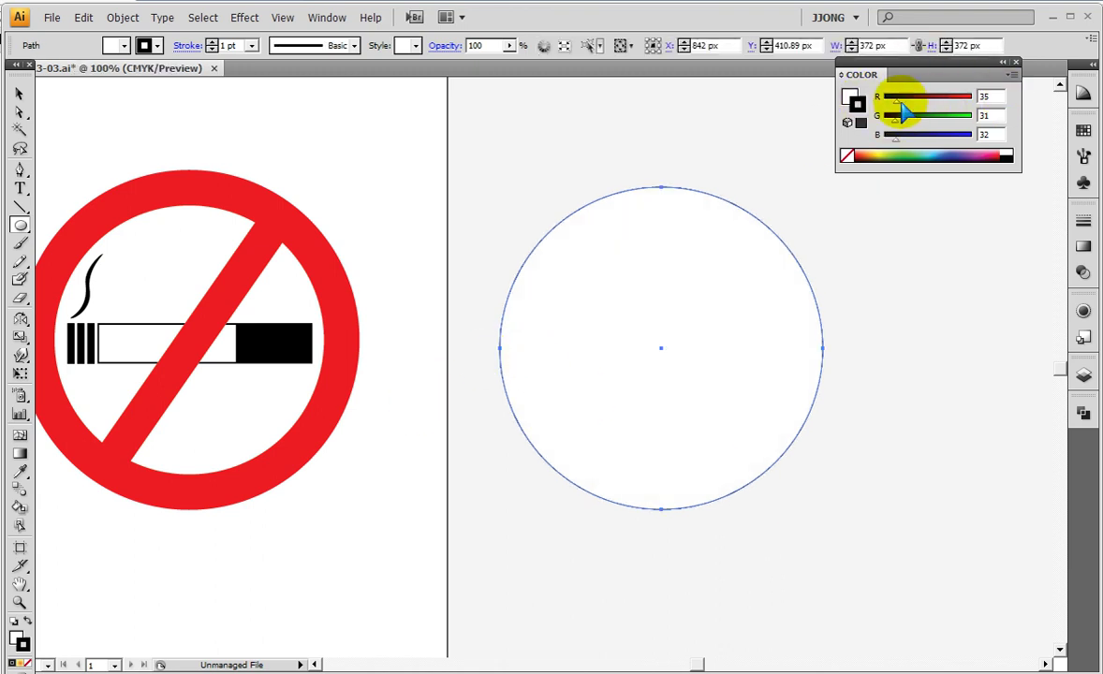
Give the circle a pure red stroke (R255 G0 B0) with 40 pt weight.
drag(899, 98, 1000, 110)
mouse_move(895, 139)
mouse_down()
mouse_move(880, 140)
mouse_move(880, 120)
mouse_up()
click(1083, 222)
click(998, 235)
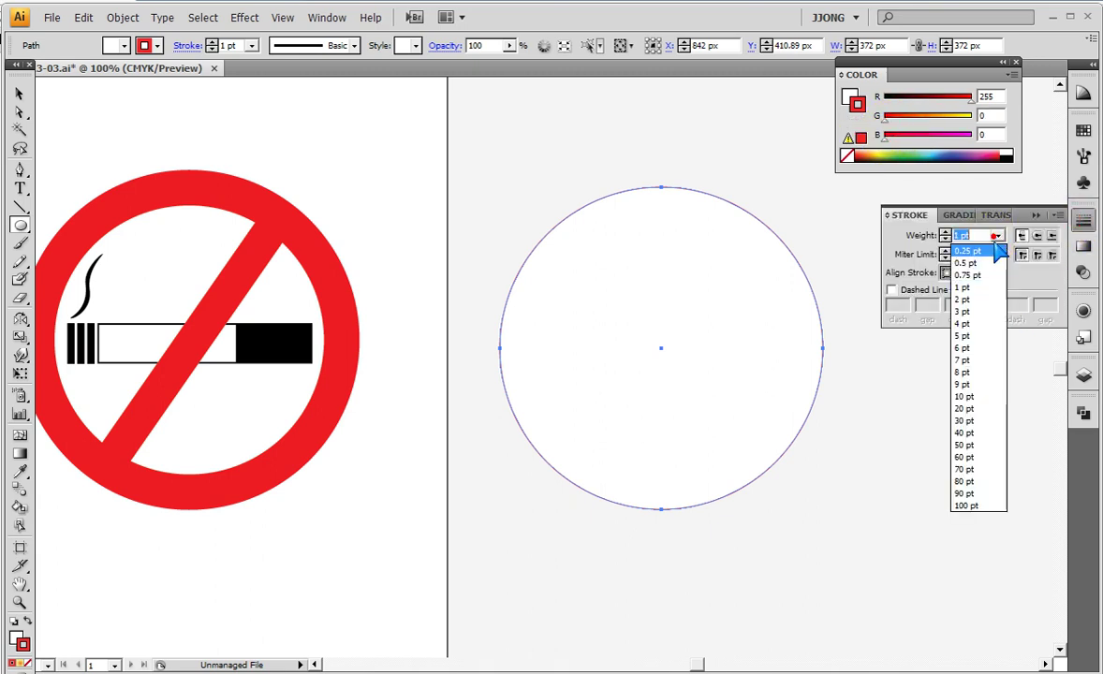
click(970, 434)
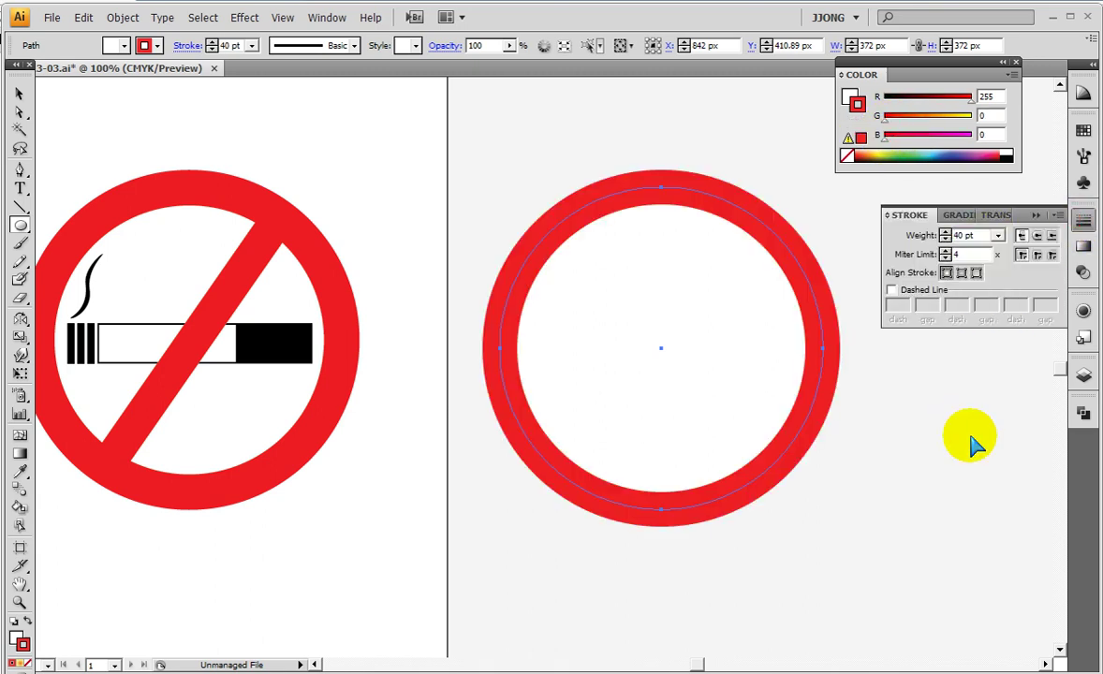
click(1030, 216)
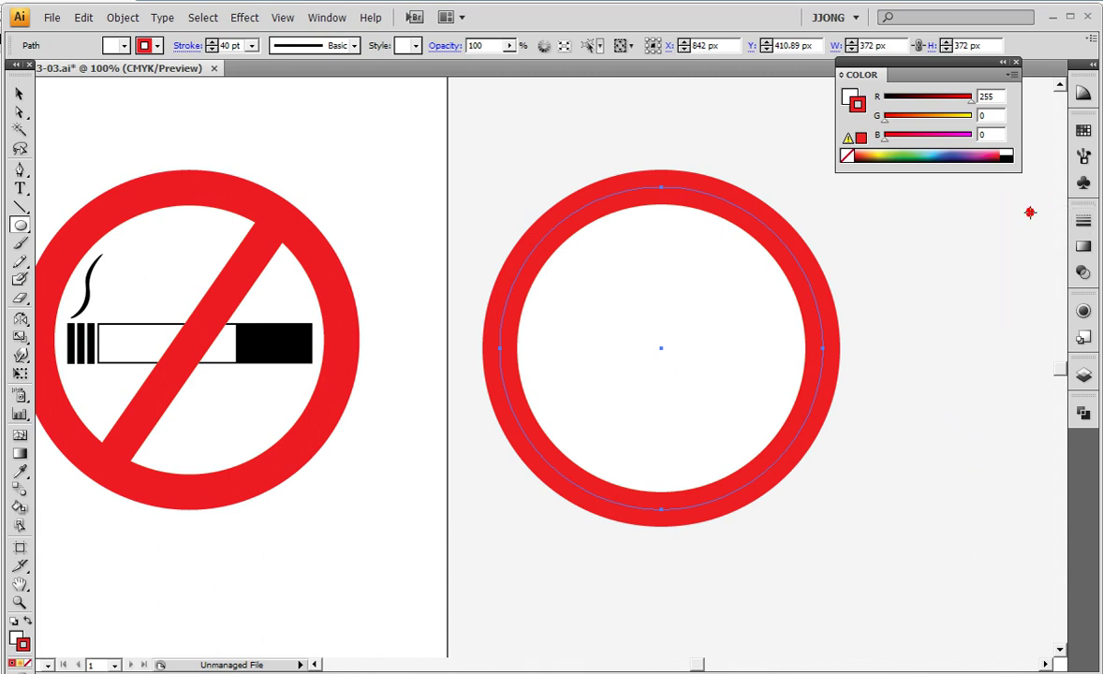
Shrink the red ring to about 356 px to match the reference sign.
click(23, 112)
click(818, 509)
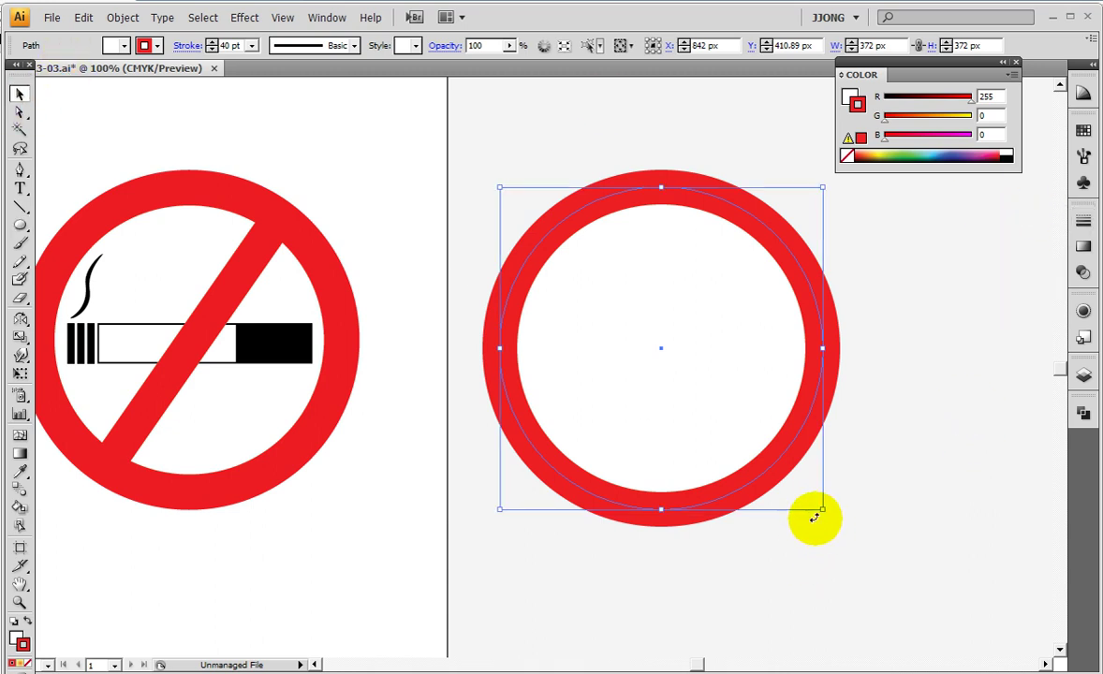
drag(817, 508, 813, 501)
mouse_move(648, 345)
mouse_down()
mouse_move(210, 338)
mouse_move(724, 374)
mouse_up()
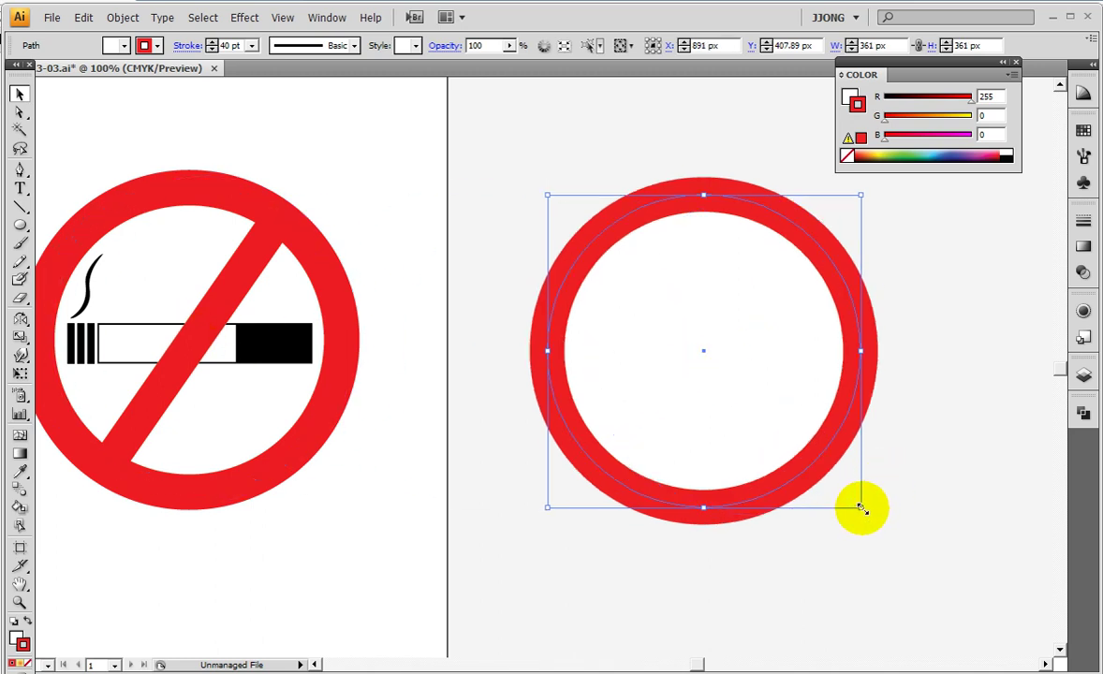
drag(861, 509, 857, 504)
mouse_move(697, 348)
mouse_down()
mouse_move(187, 344)
mouse_move(663, 352)
mouse_move(646, 353)
mouse_up()
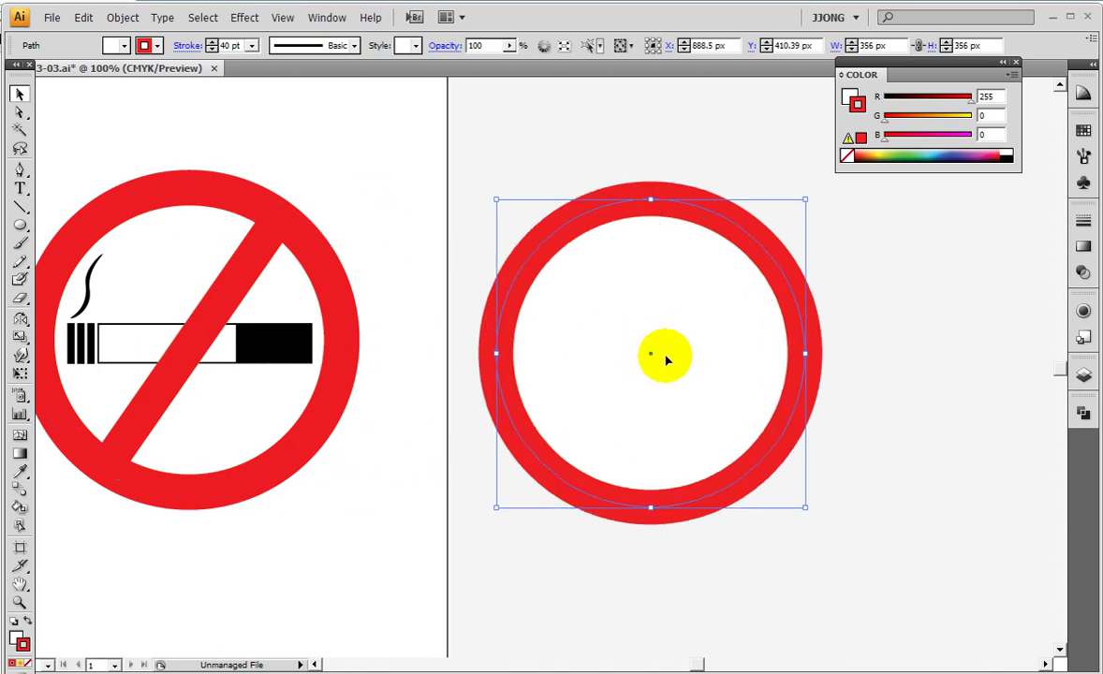
click(942, 488)
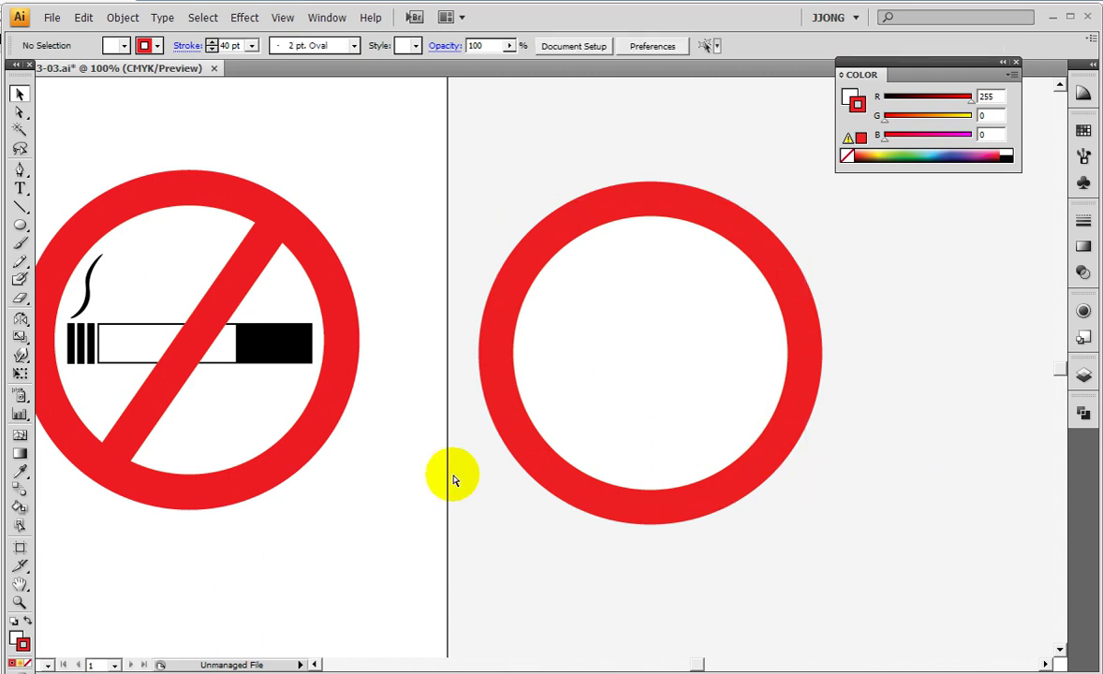
key(ctrl+y)
click(23, 207)
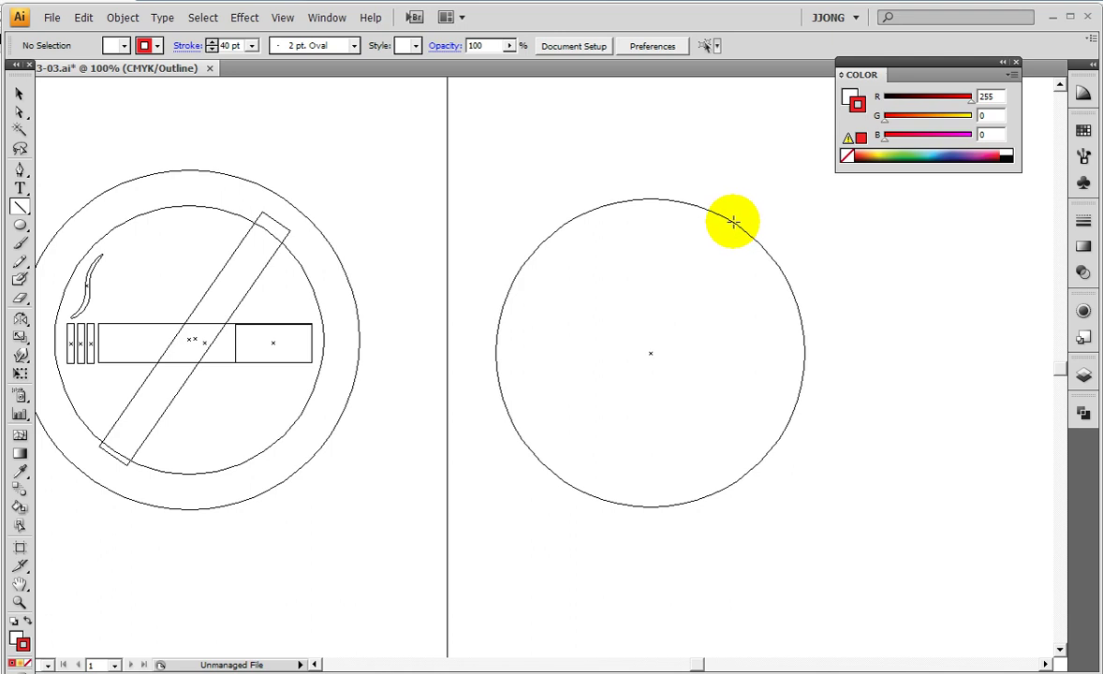
drag(733, 224, 569, 486)
key(ctrl+y)
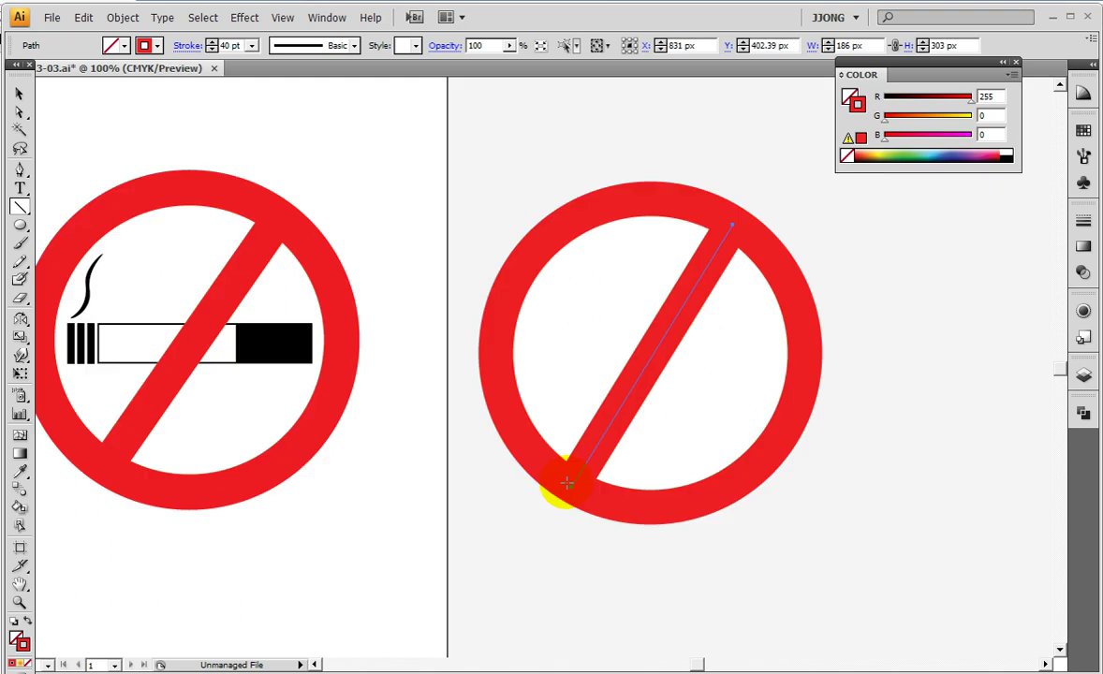
ctrl+click(593, 623)
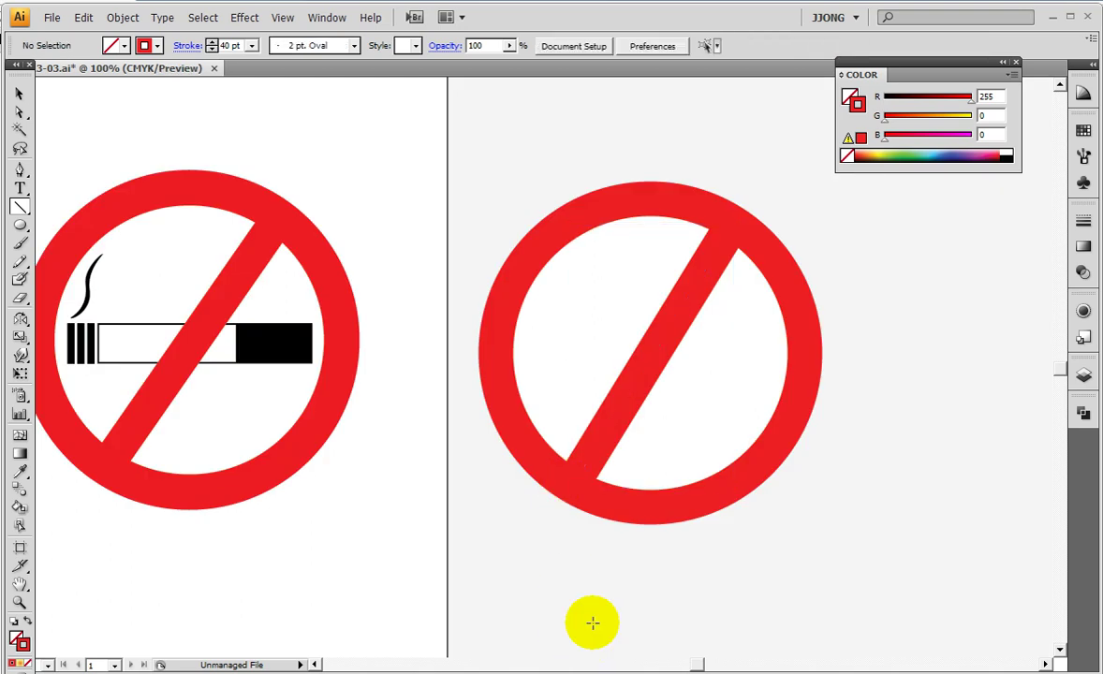
click(18, 94)
click(617, 375)
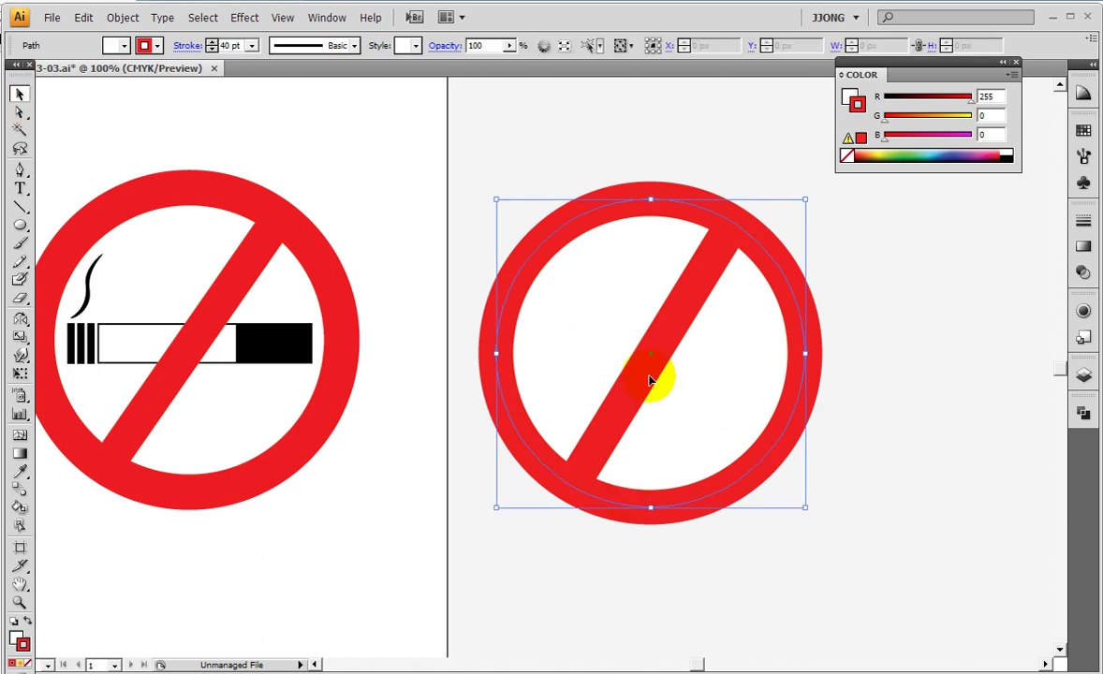
click(968, 332)
key(ctrl+z)
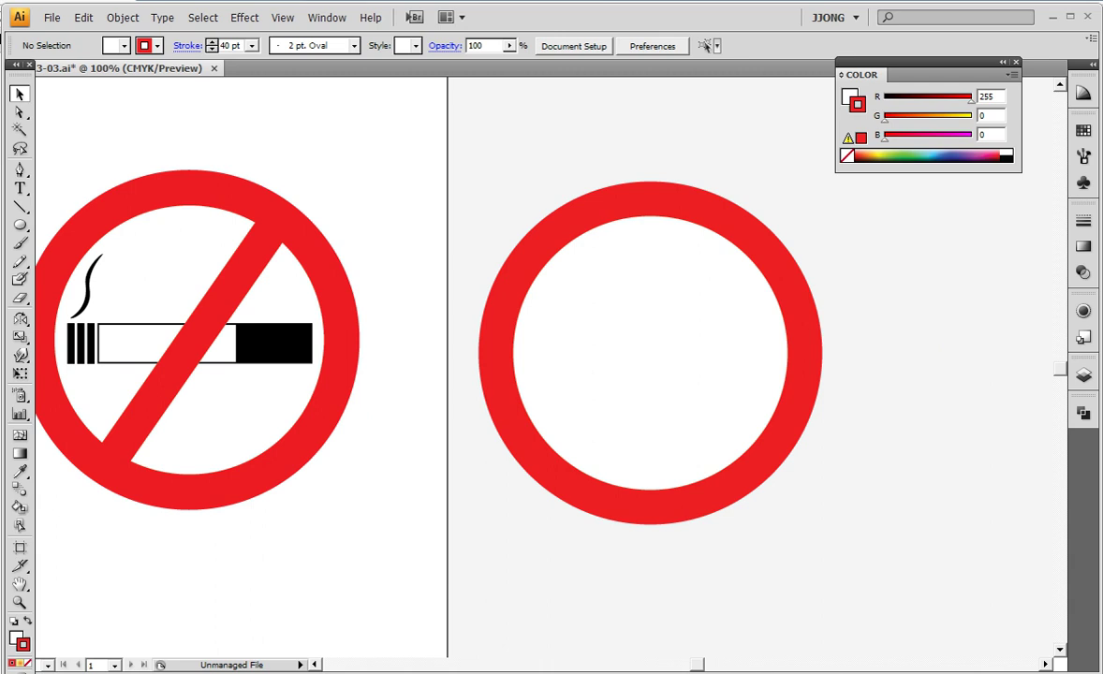
Nudge the red ring up and left, then lock it via Object > Lock > Selection.
click(635, 205)
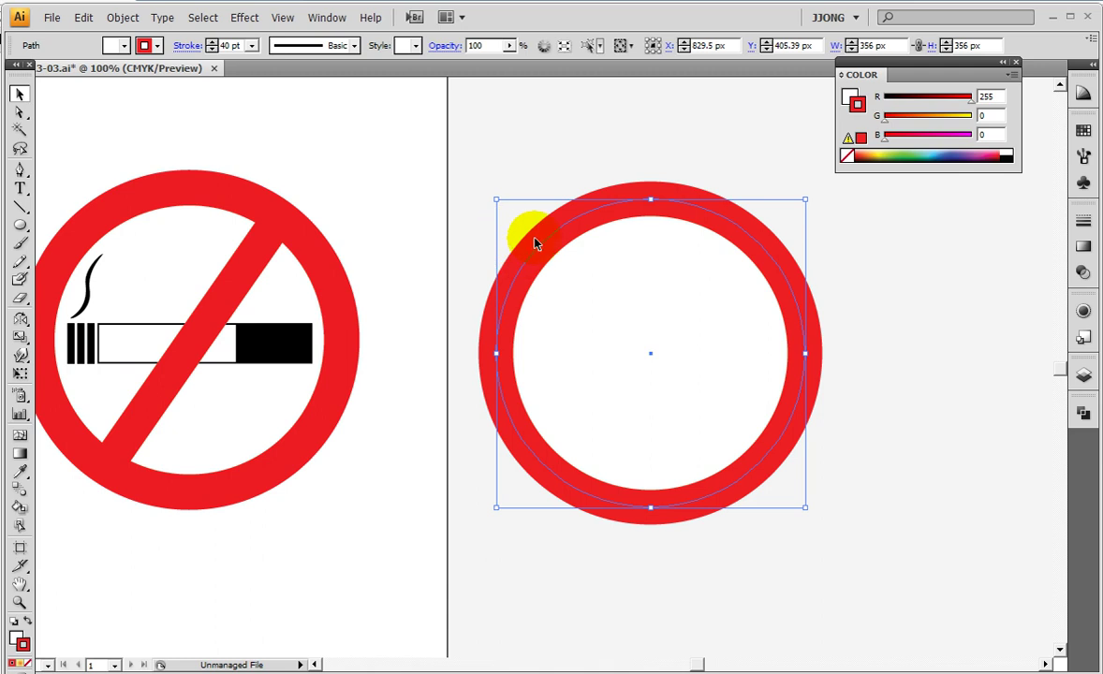
drag(536, 244, 525, 229)
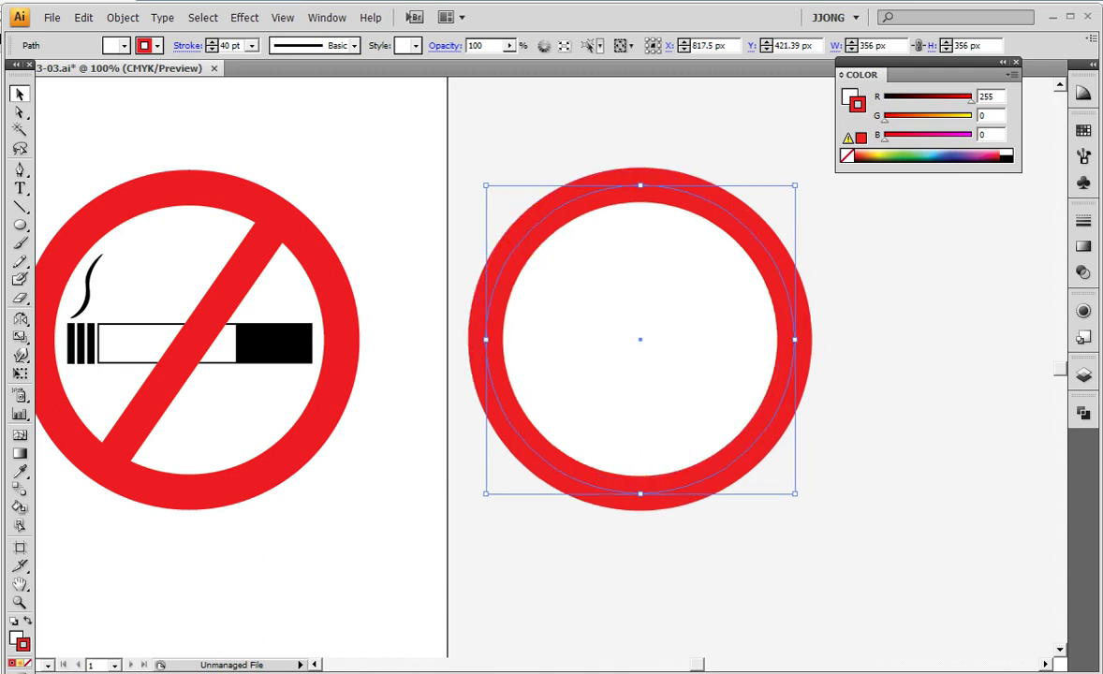
click(121, 21)
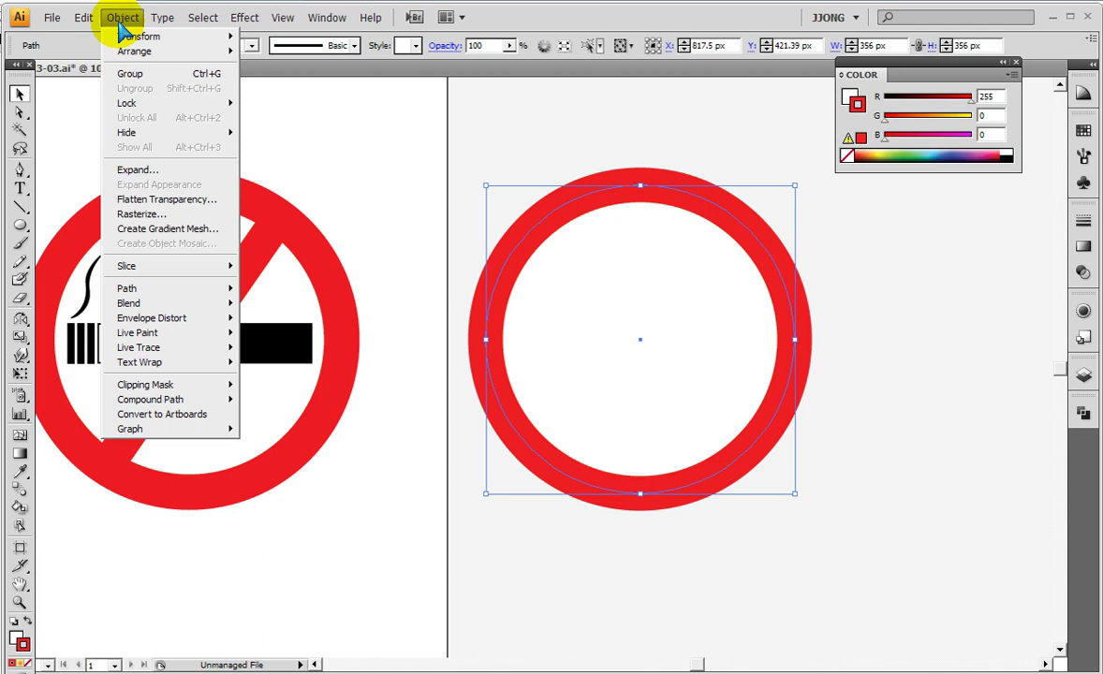
mouse_move(127, 103)
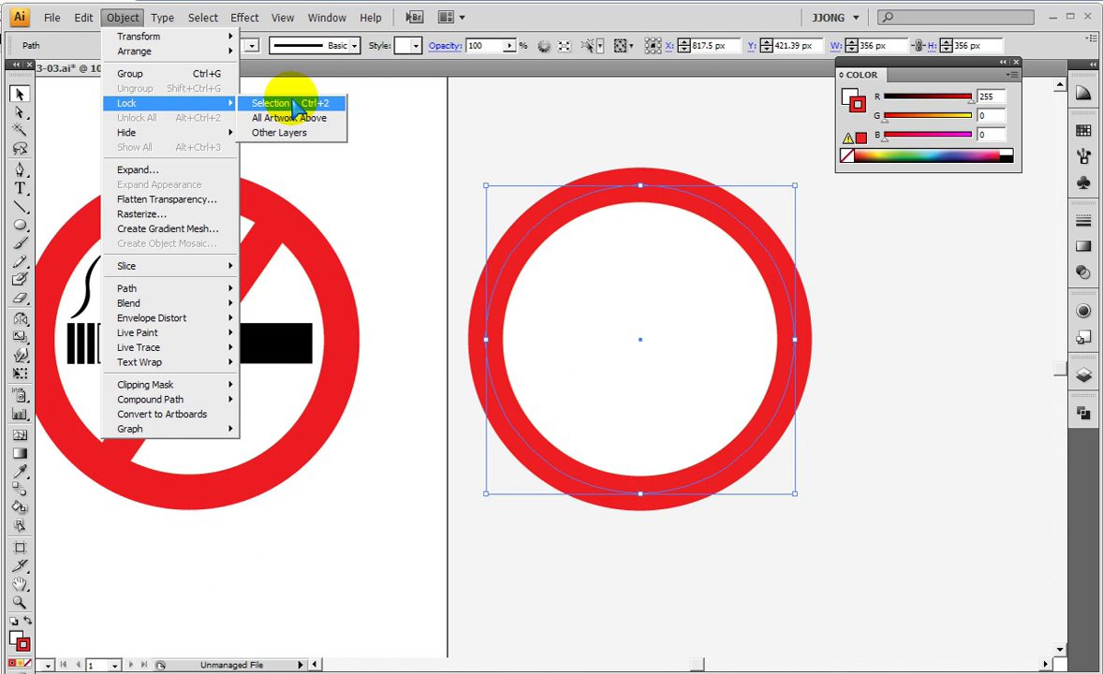
click(294, 105)
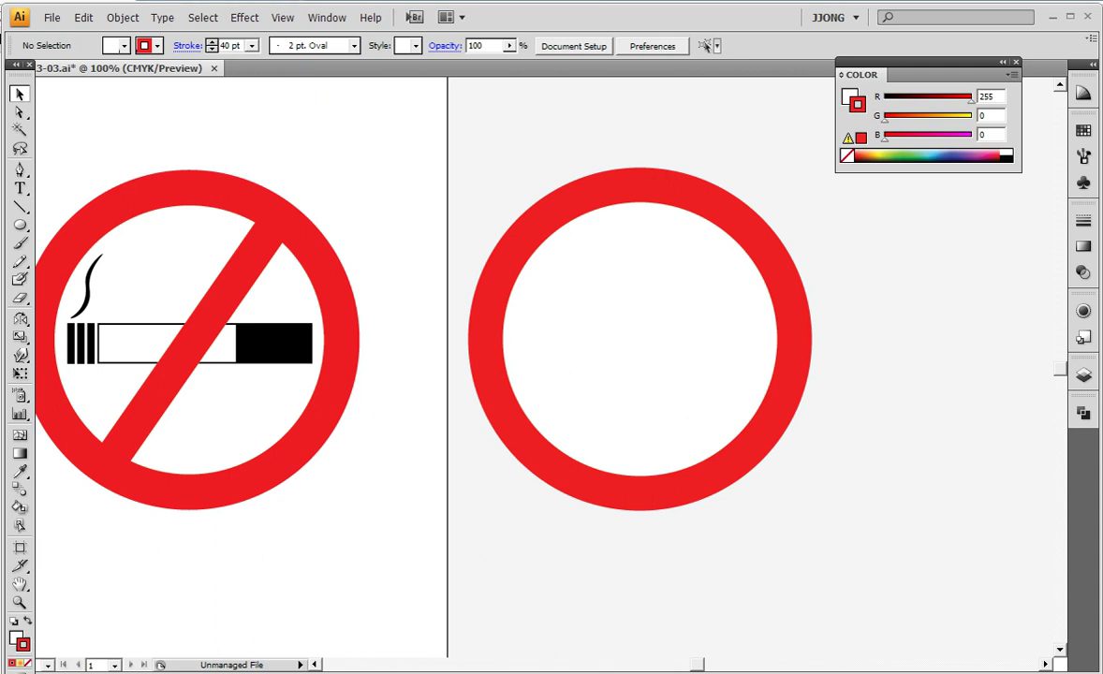
Reset to default white fill and black stroke, and draw a 232 × 47 px rectangle across the ring.
click(19, 225)
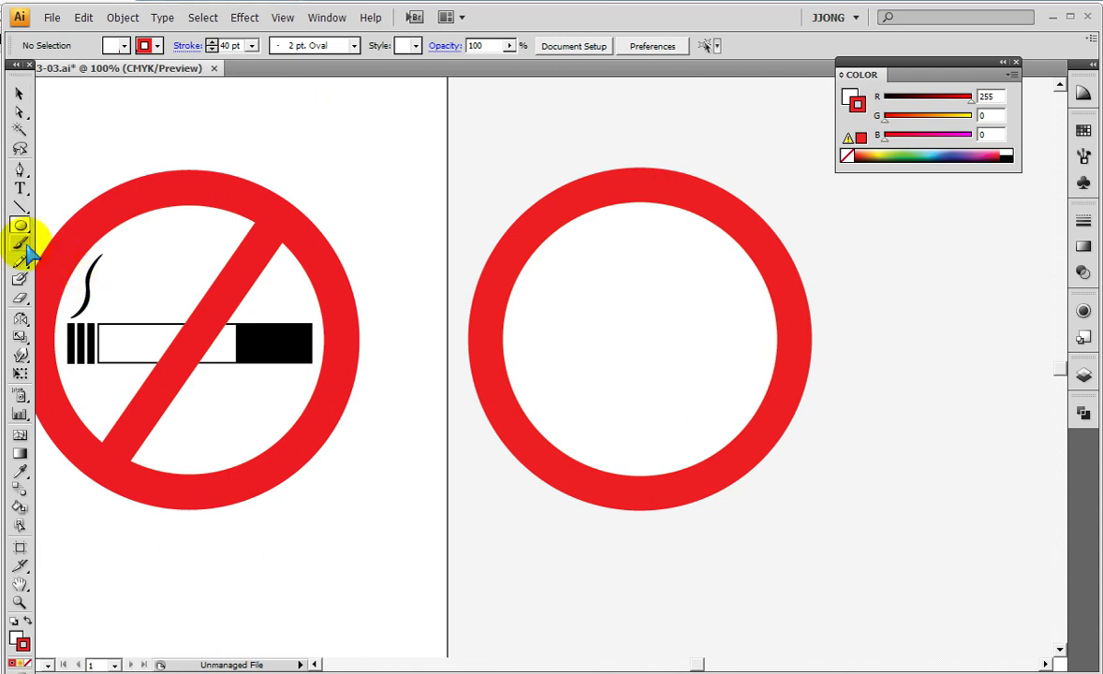
click(14, 621)
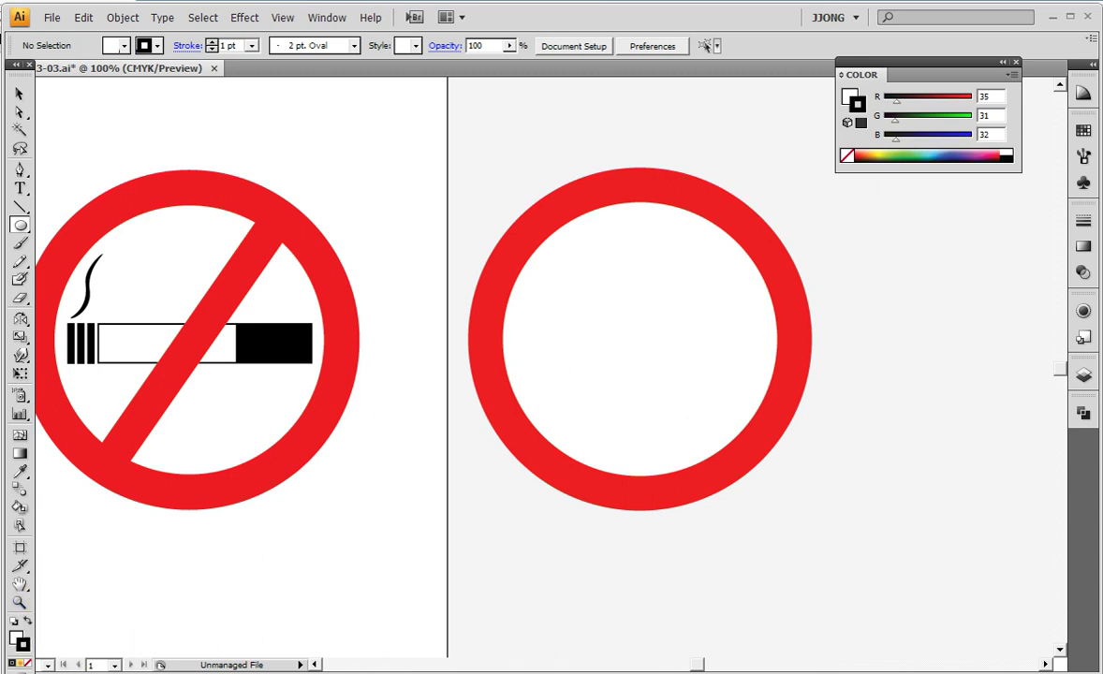
mouse_move(20, 226)
mouse_down()
mouse_move(61, 248)
mouse_move(58, 227)
mouse_up()
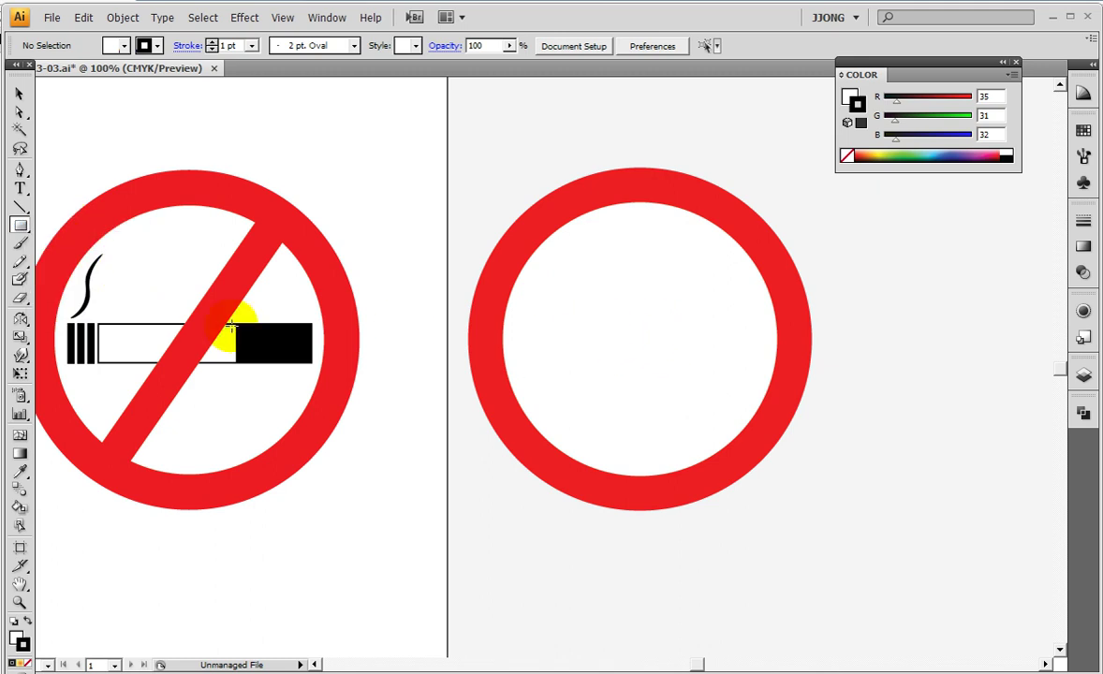
drag(99, 322, 300, 360)
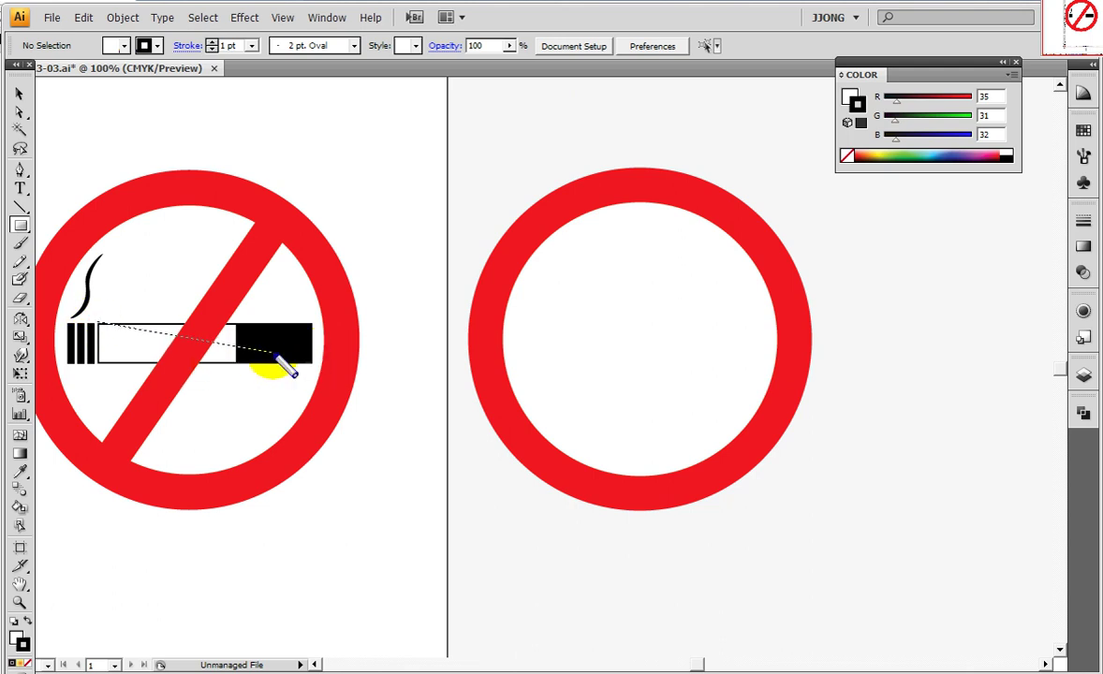
mouse_move(300, 361)
mouse_down()
mouse_move(104, 332)
mouse_move(317, 371)
mouse_up()
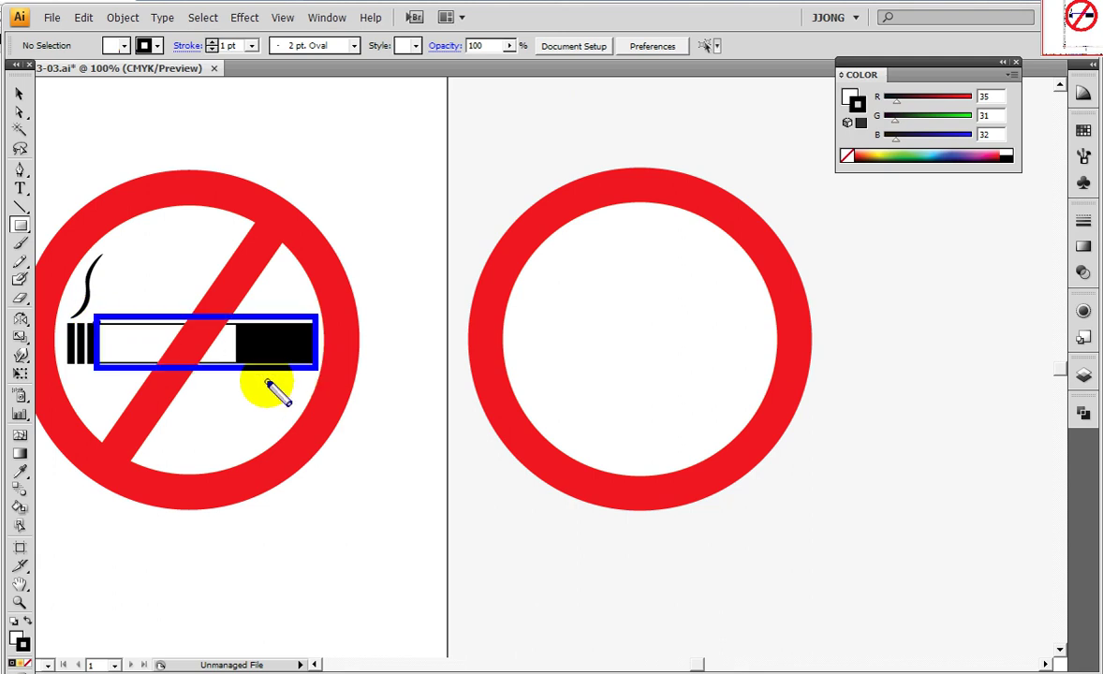
key(ctrl+shift+a)
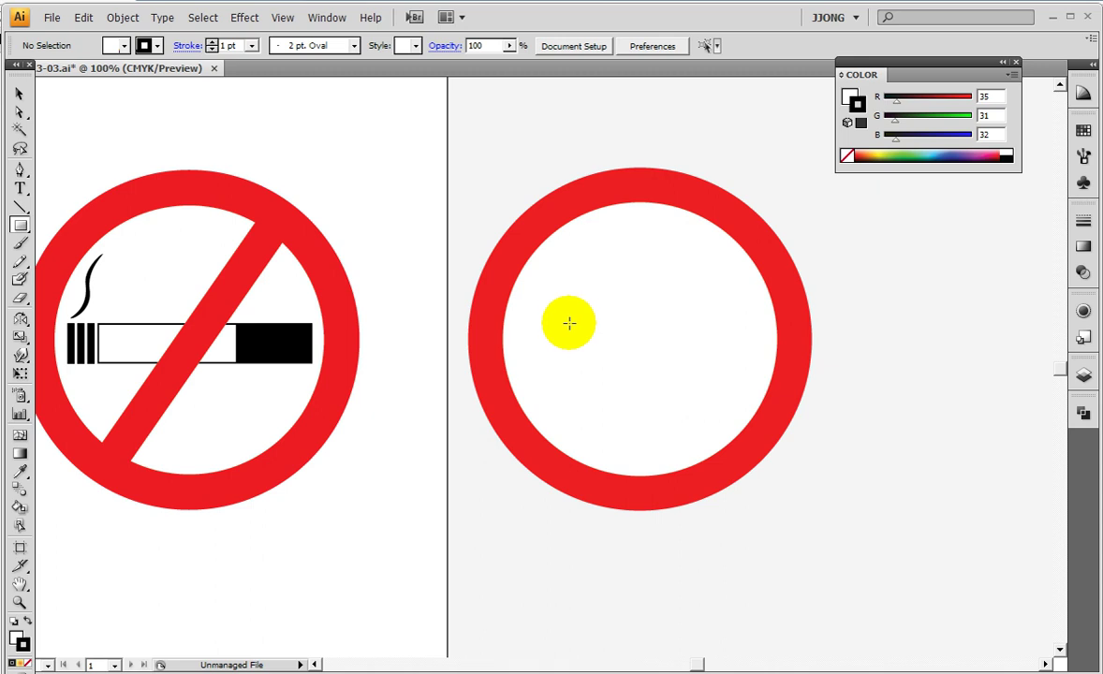
drag(565, 321, 767, 358)
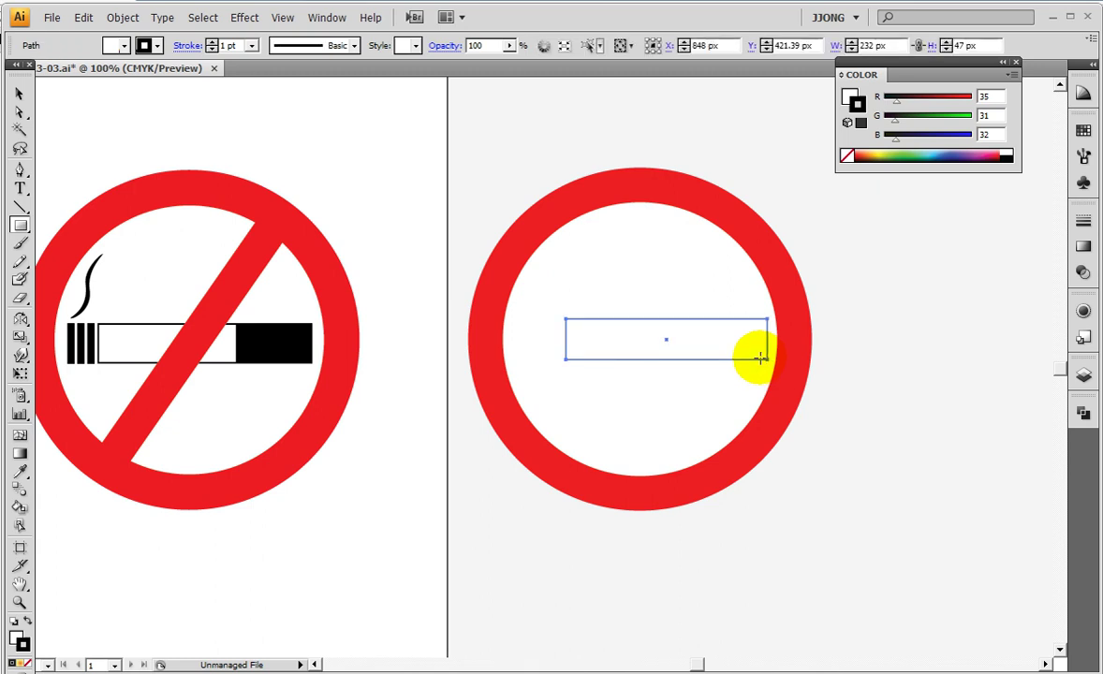
key(ctrl+y)
key(ctrl+shift+b)
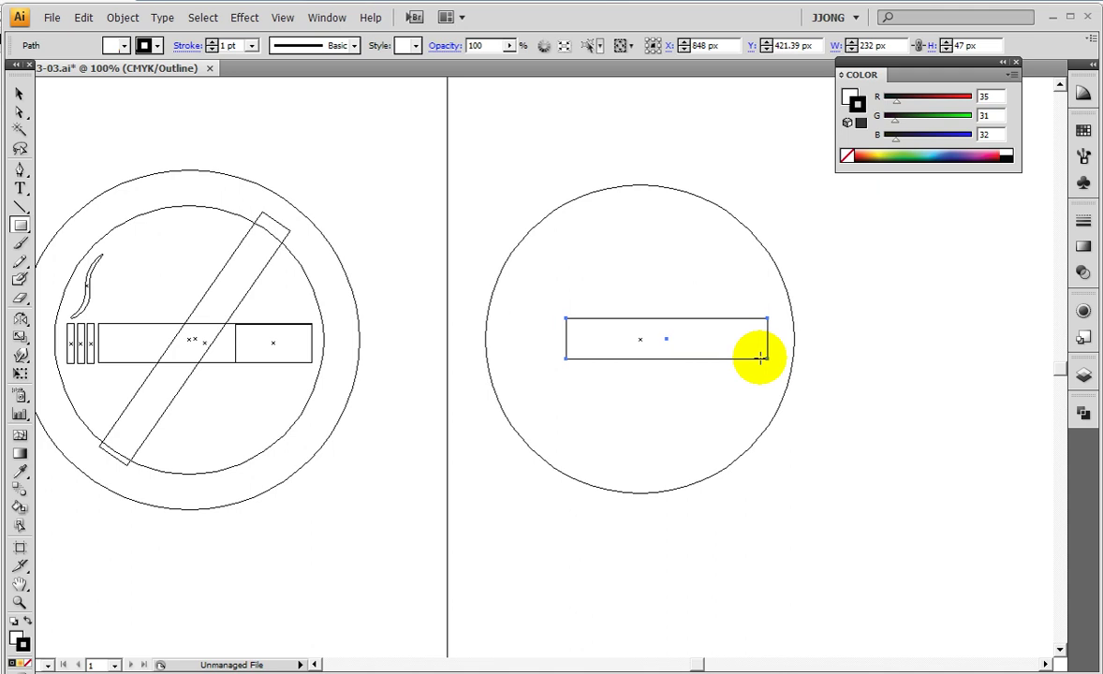
key(ctrl+y)
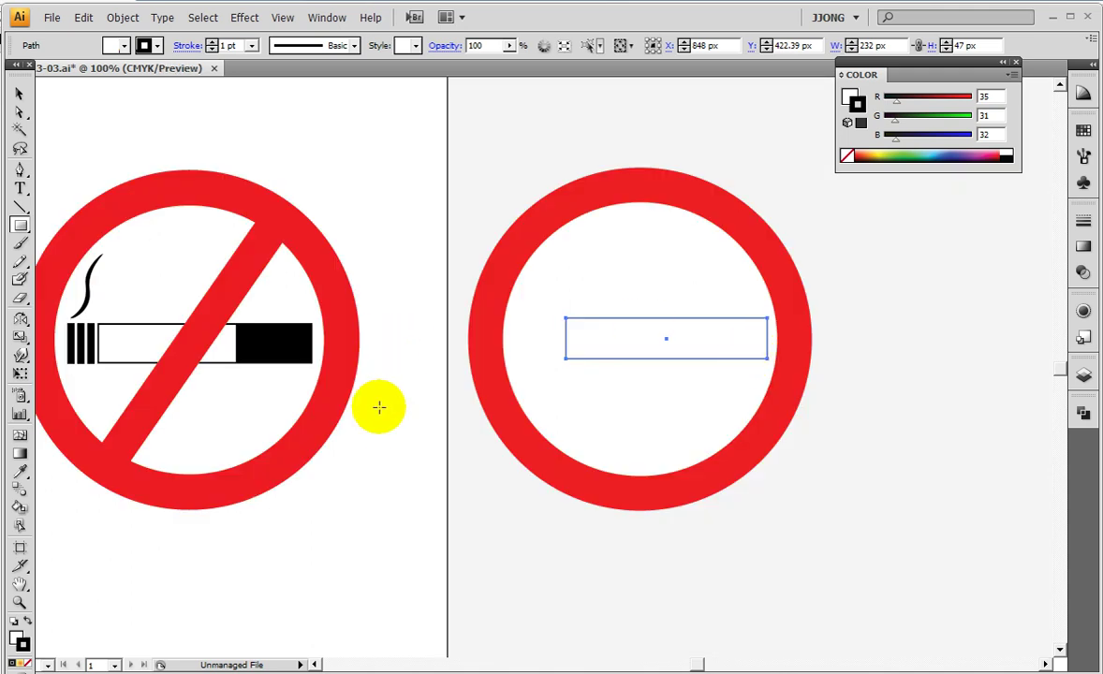
Stretch the cigarette rectangle's left side to widen it to 245 px.
drag(323, 431, 392, 429)
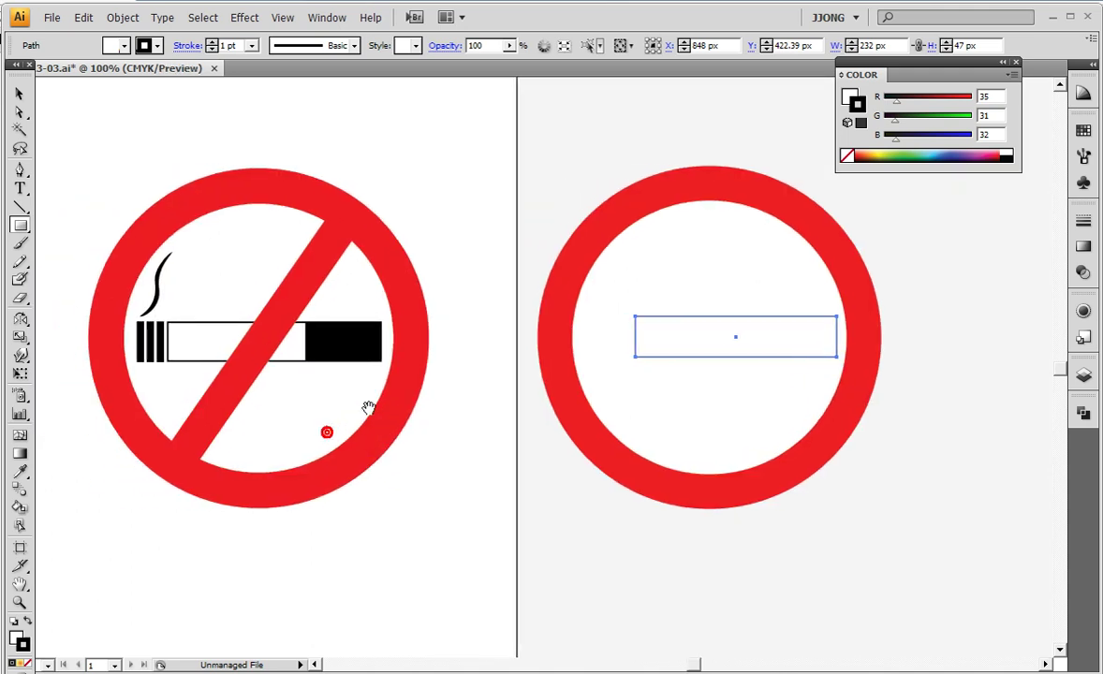
click(18, 93)
drag(628, 338, 624, 337)
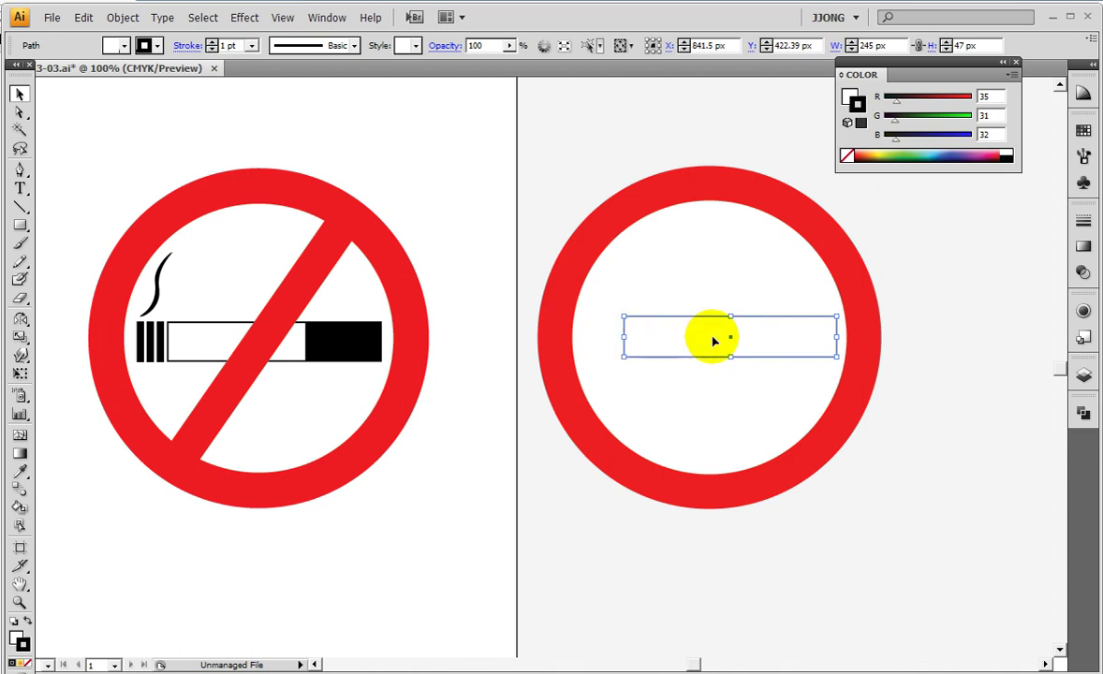
scroll(880, 393, right, 3)
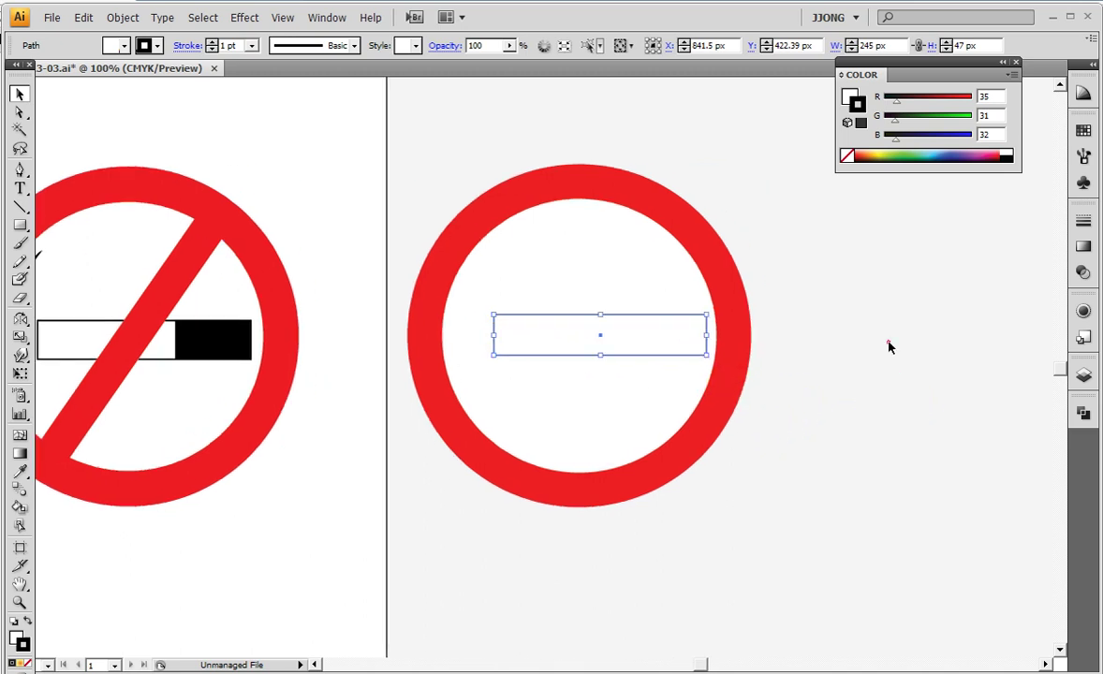
click(578, 339)
click(578, 338)
Alt-drag a copy of the rectangle so it extends past the cigarette's right end.
mouse_move(579, 339)
mouse_down()
mouse_move(733, 338)
mouse_move(653, 338)
mouse_up()
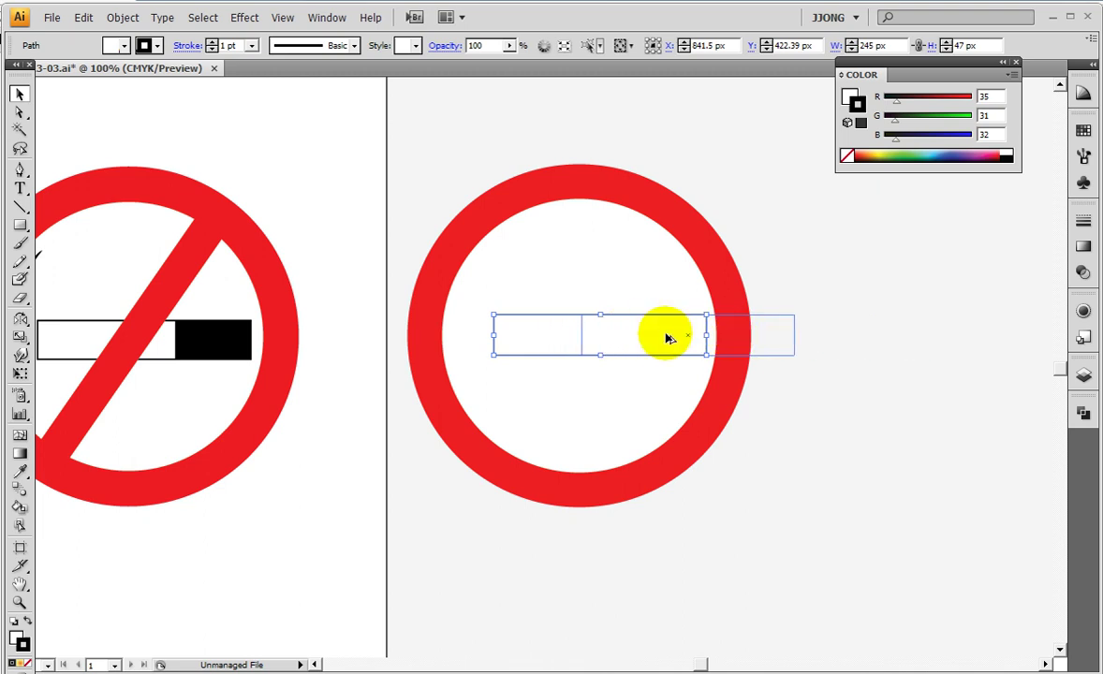
drag(668, 338, 731, 337)
drag(656, 318, 692, 352)
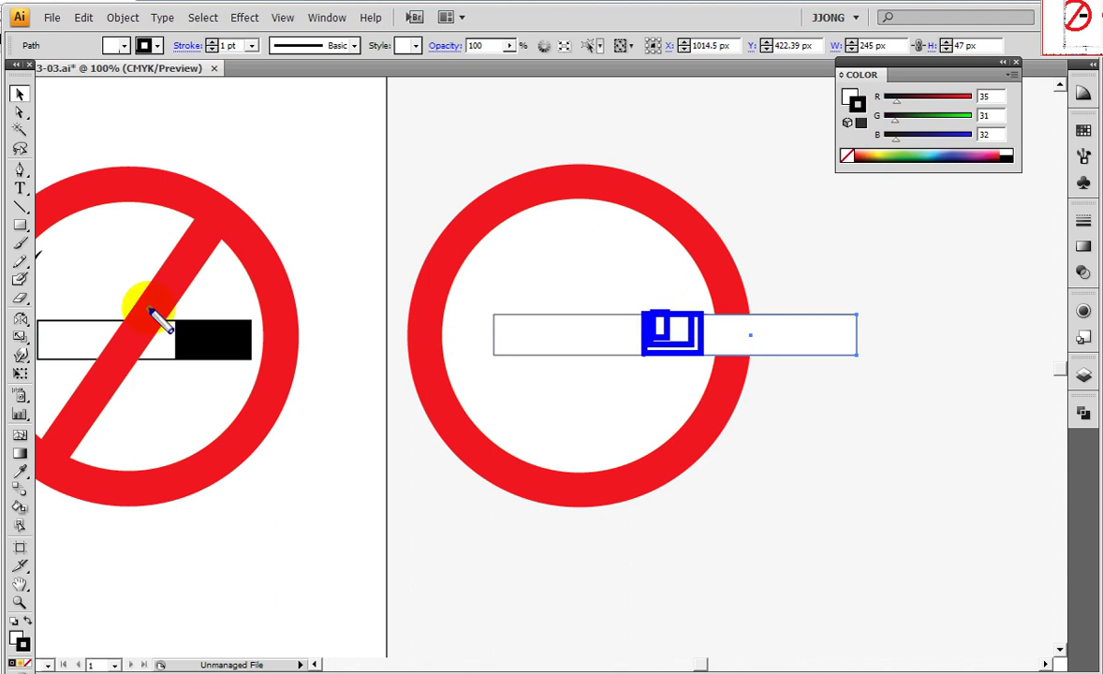
drag(177, 302, 250, 373)
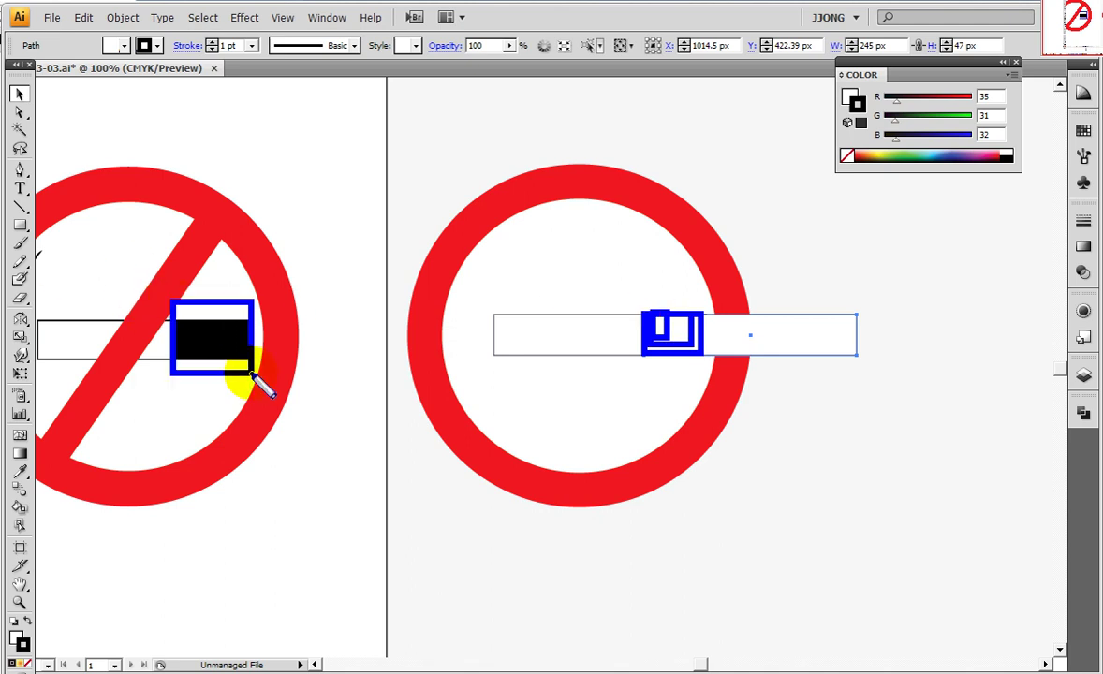
drag(638, 284, 710, 374)
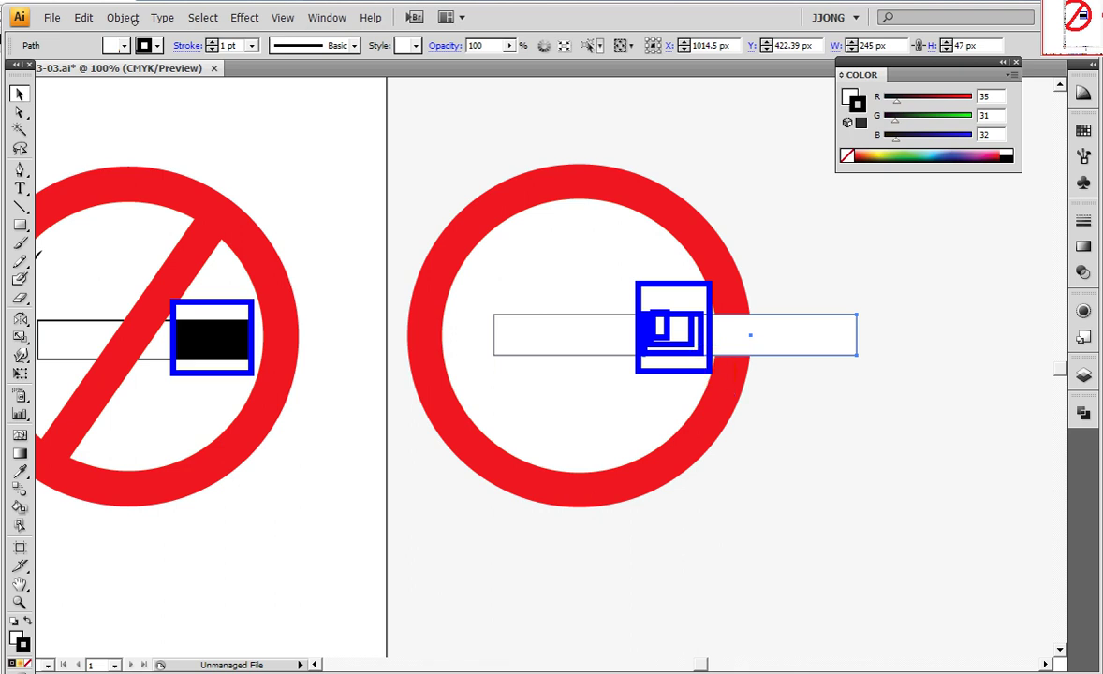
drag(572, 337, 774, 337)
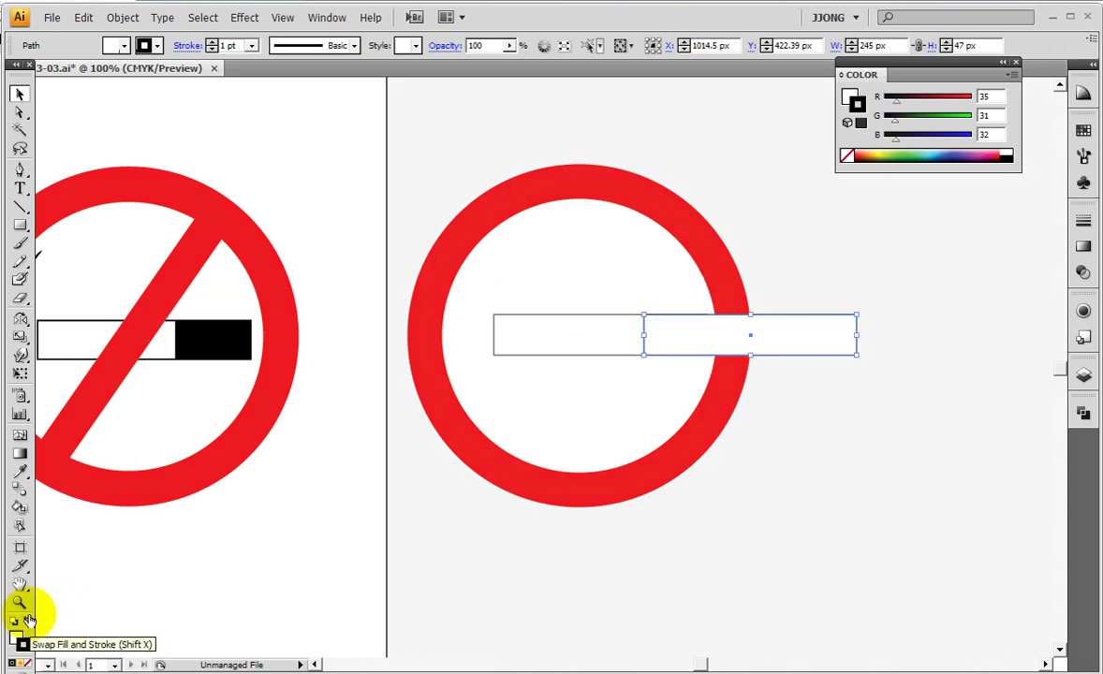
Make the copy solid black with no stroke and shorten it to a 56 px tip.
click(28, 618)
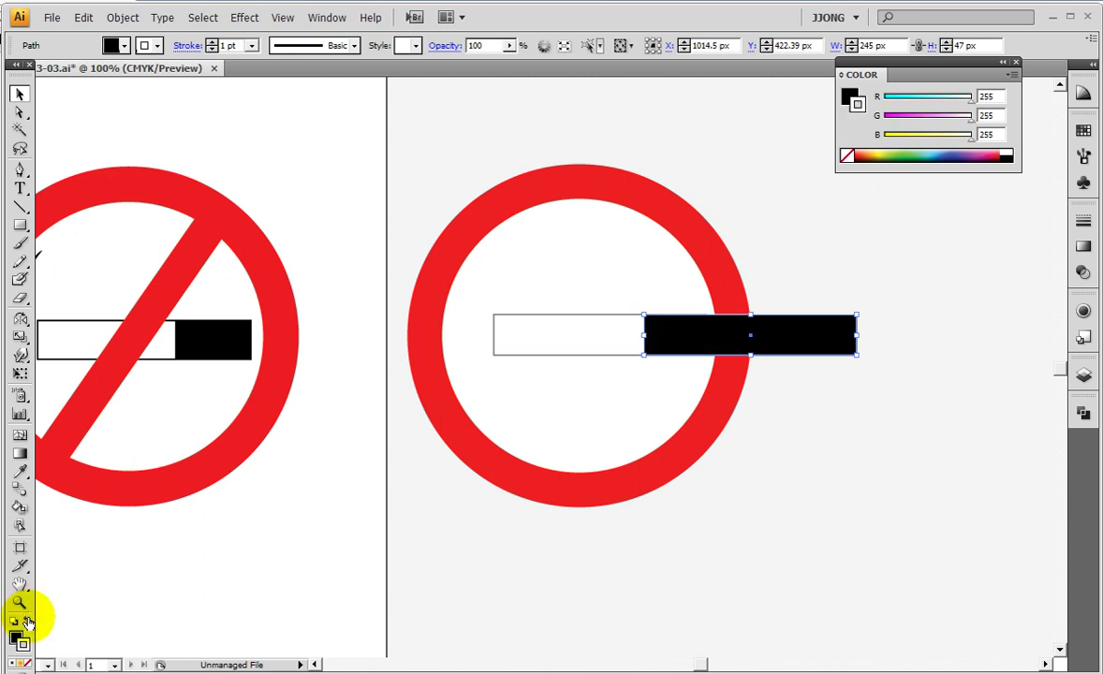
click(29, 665)
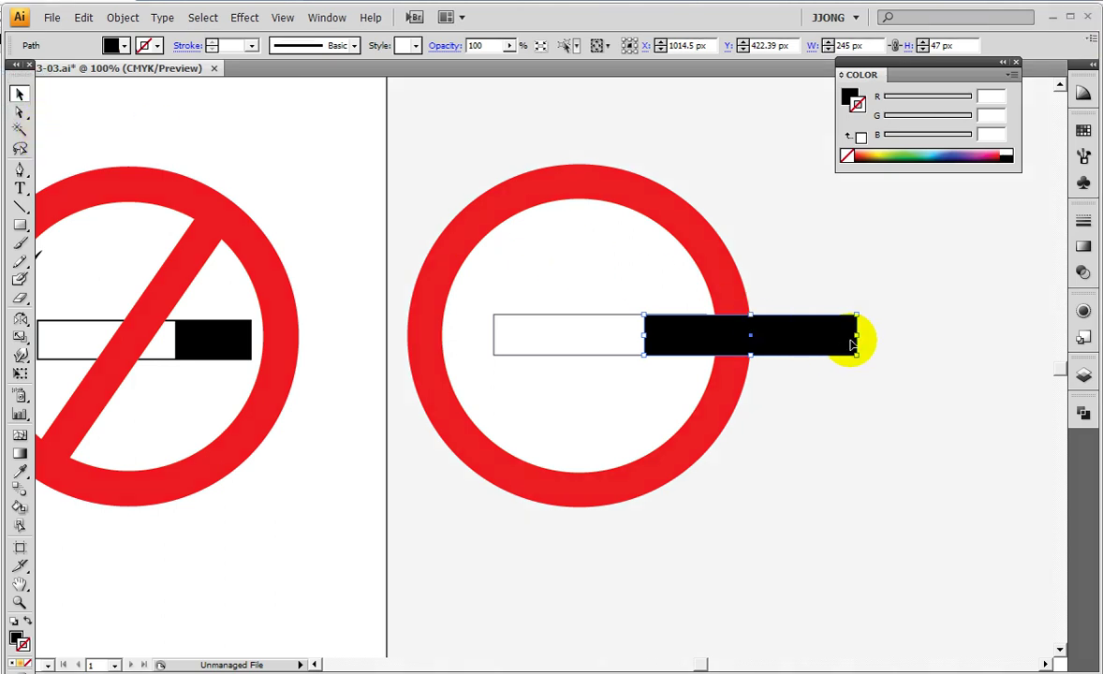
mouse_move(857, 335)
mouse_down()
mouse_move(692, 335)
mouse_move(707, 336)
mouse_up()
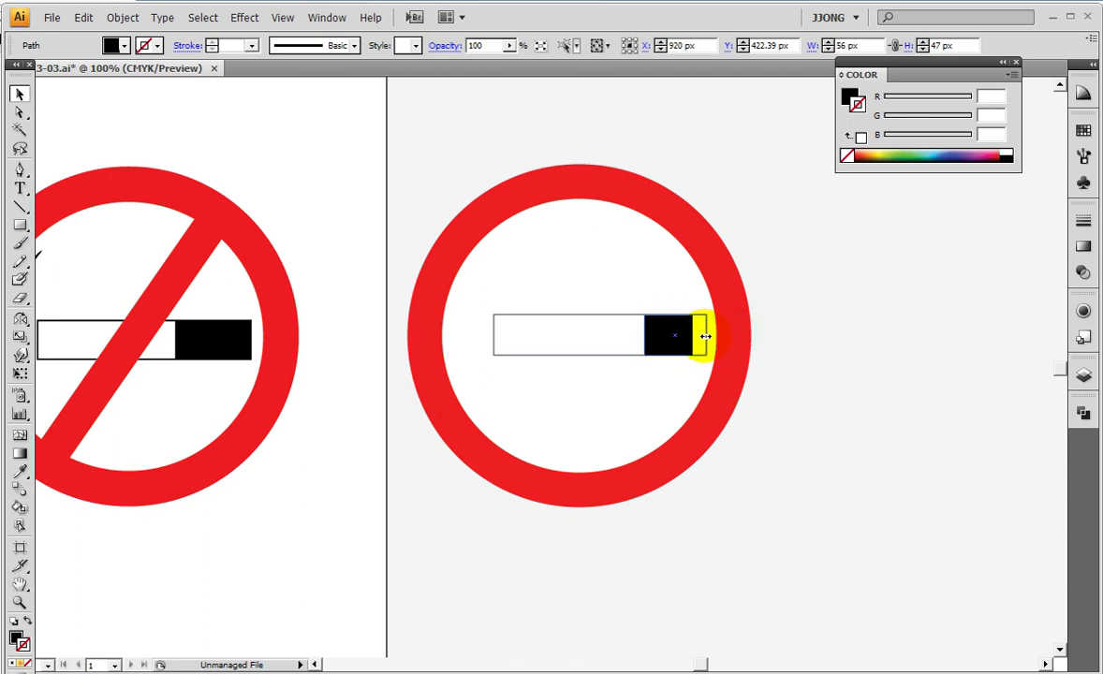
click(607, 404)
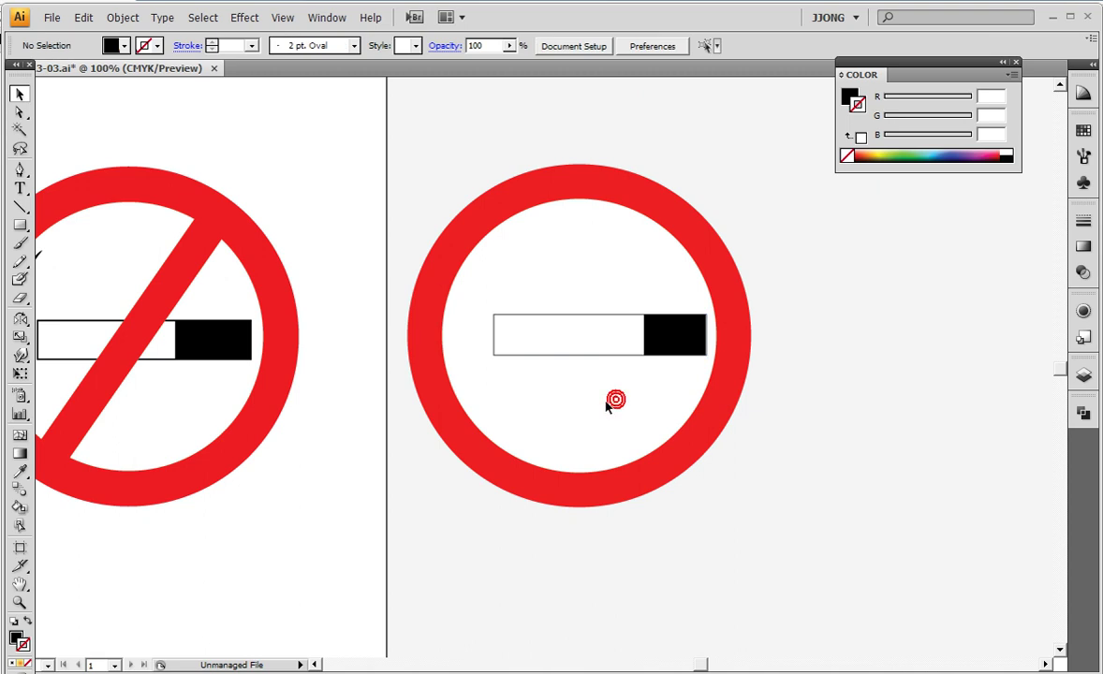
click(697, 334)
click(645, 402)
click(559, 417)
click(20, 583)
Copy the black tip to the cigarette's left end and narrow it into a 13 px stripe.
drag(375, 519, 635, 522)
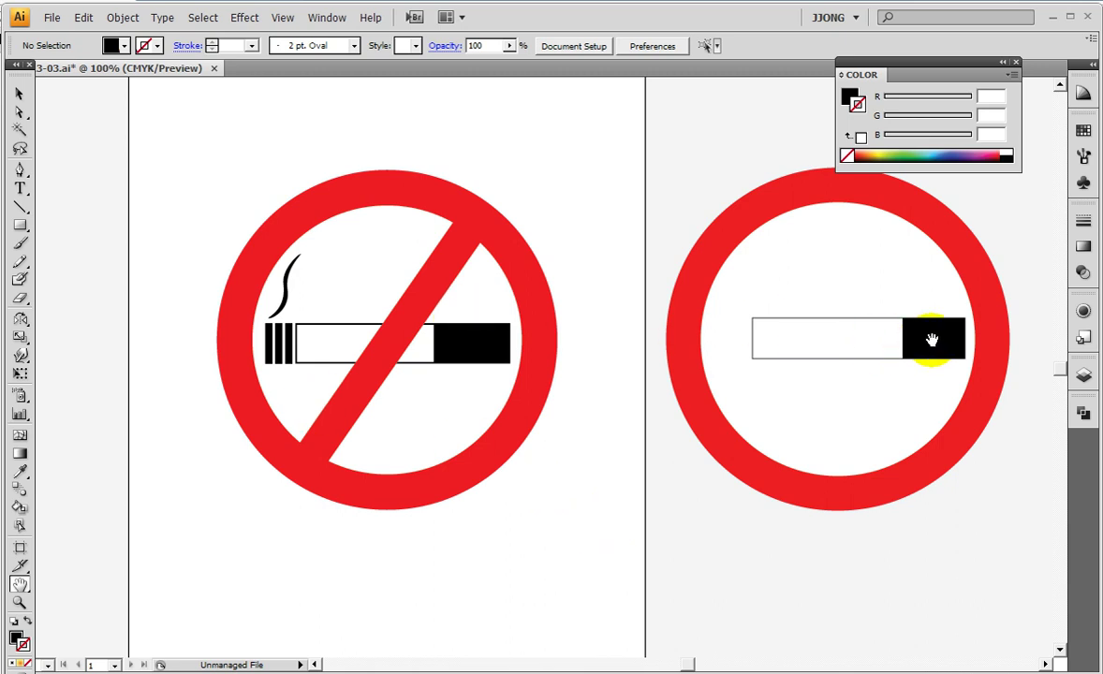
click(18, 94)
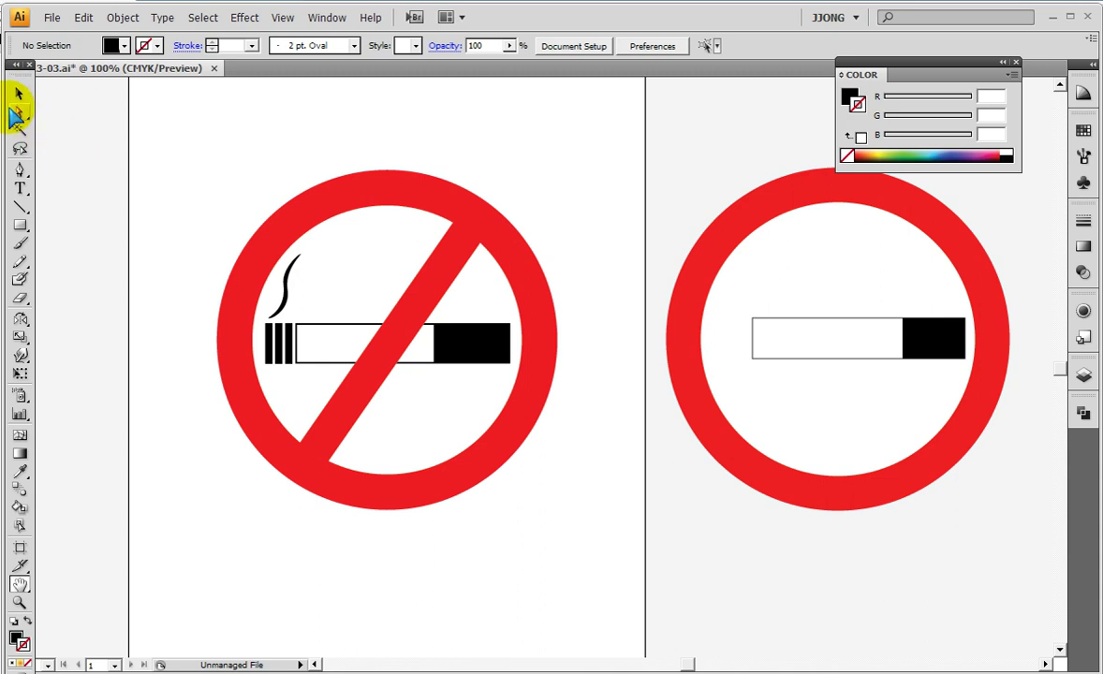
click(950, 343)
drag(951, 343, 735, 350)
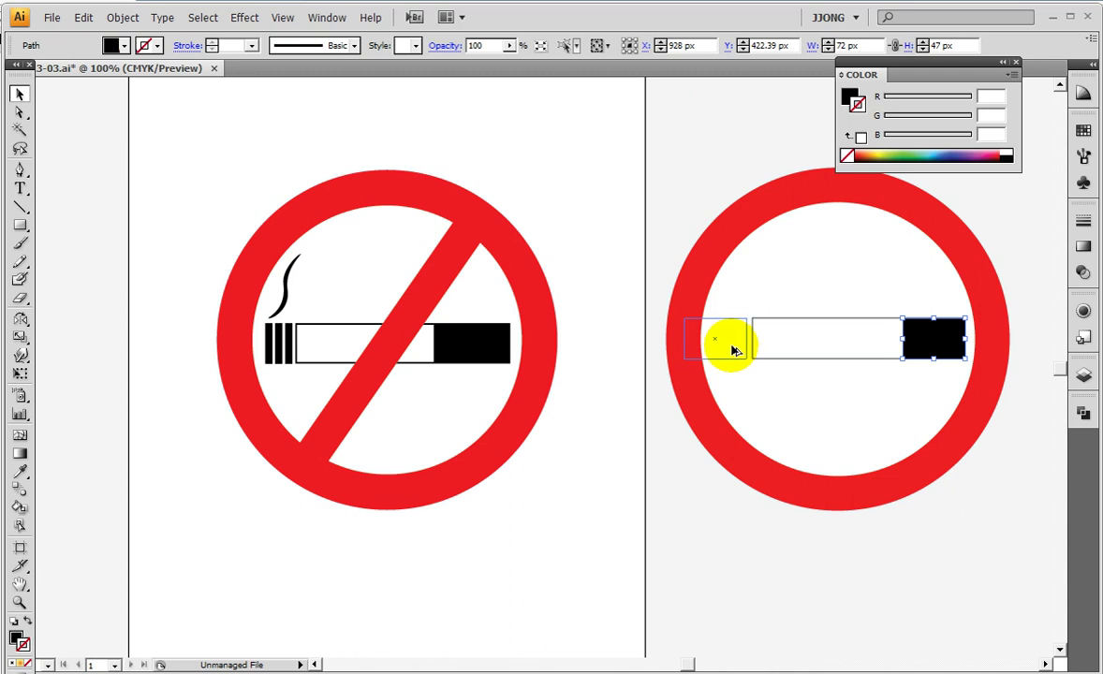
drag(735, 350, 734, 349)
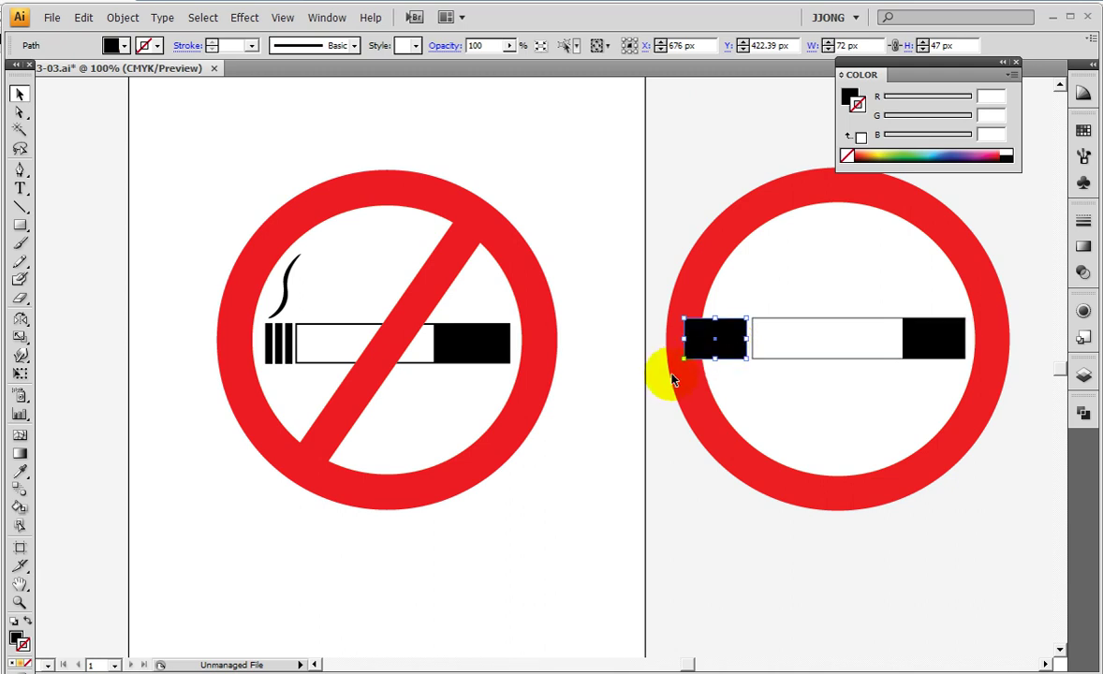
drag(683, 340, 735, 340)
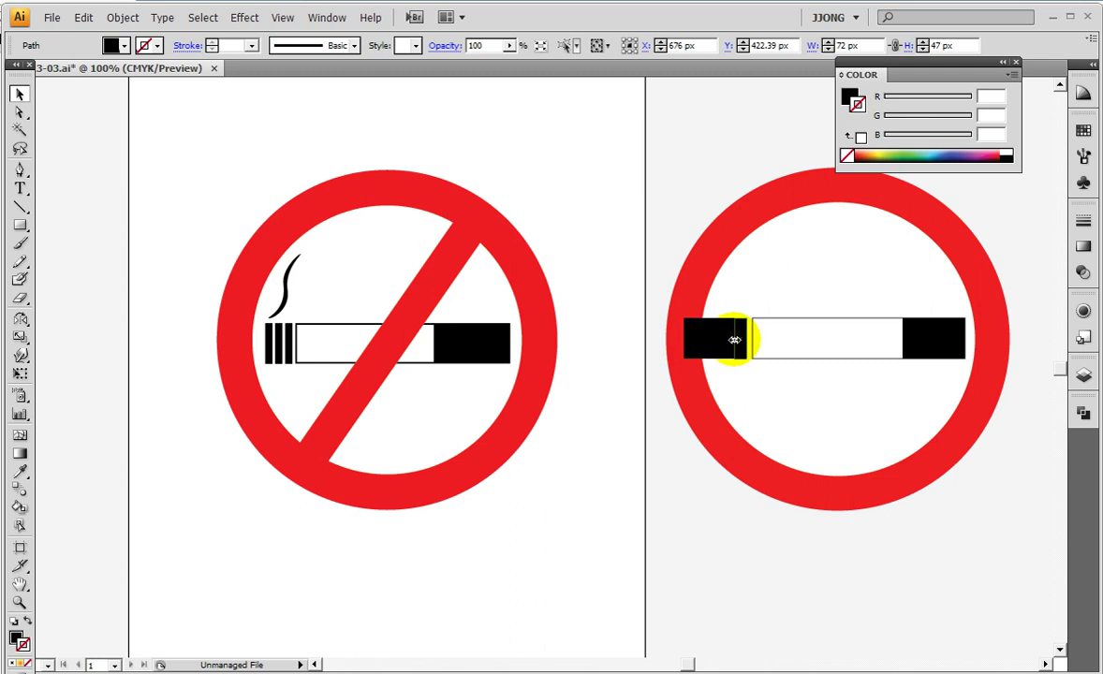
drag(735, 340, 735, 340)
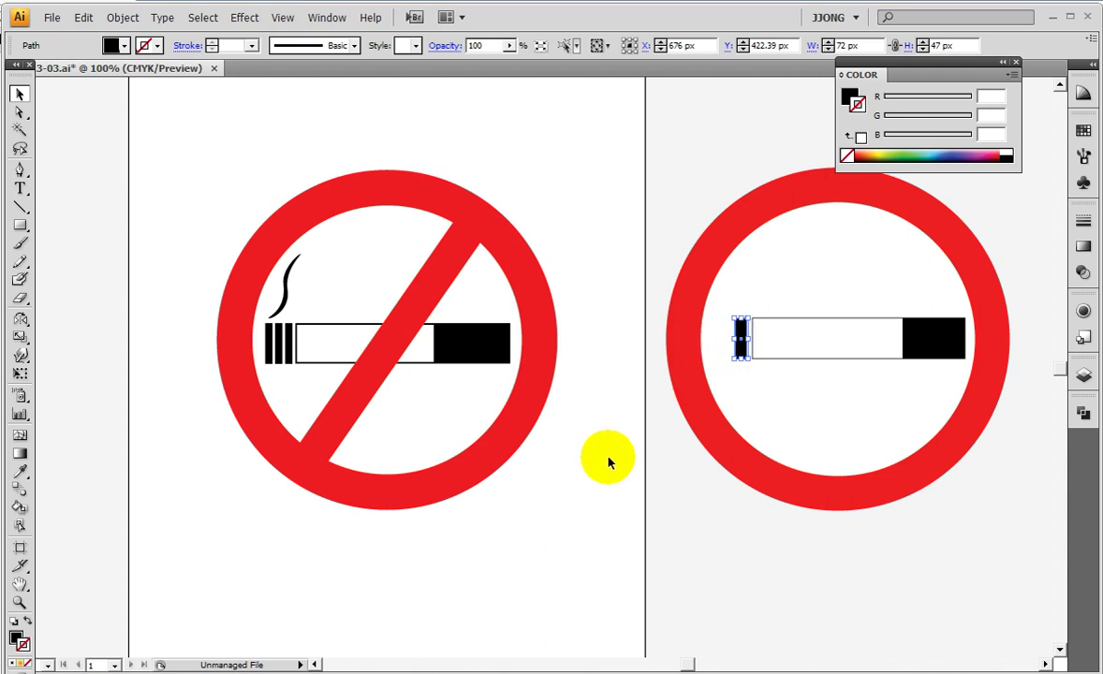
click(599, 469)
Zoom in and nudge the cigarette's left-end anchors slightly left.
click(20, 603)
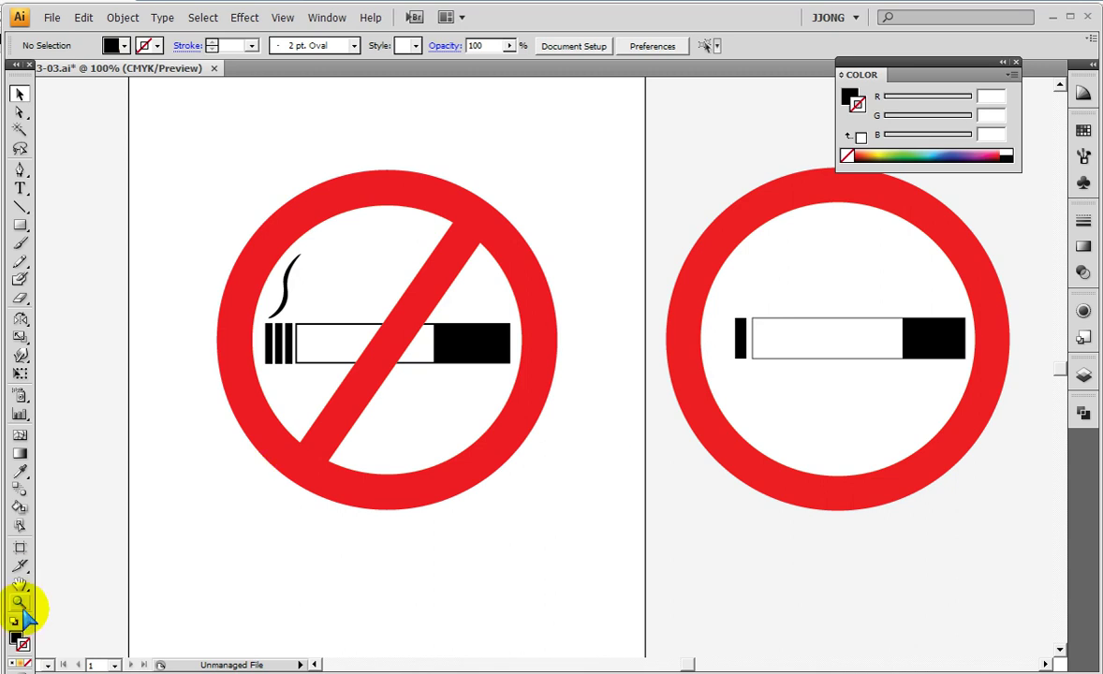
drag(639, 263, 1024, 463)
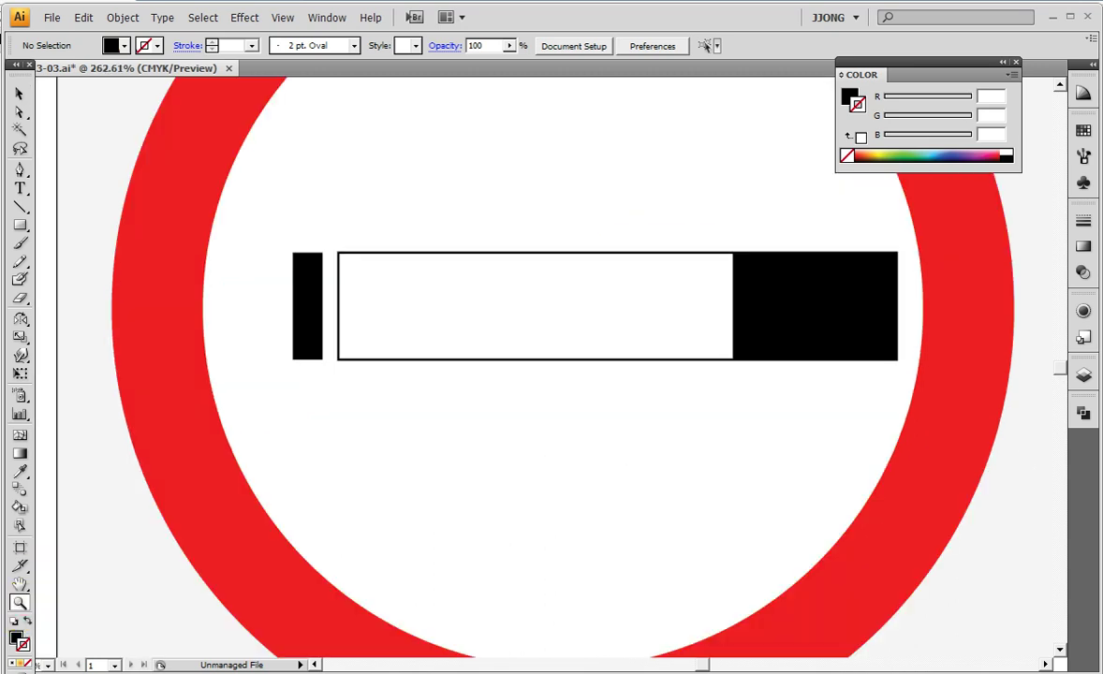
click(20, 111)
drag(283, 241, 422, 382)
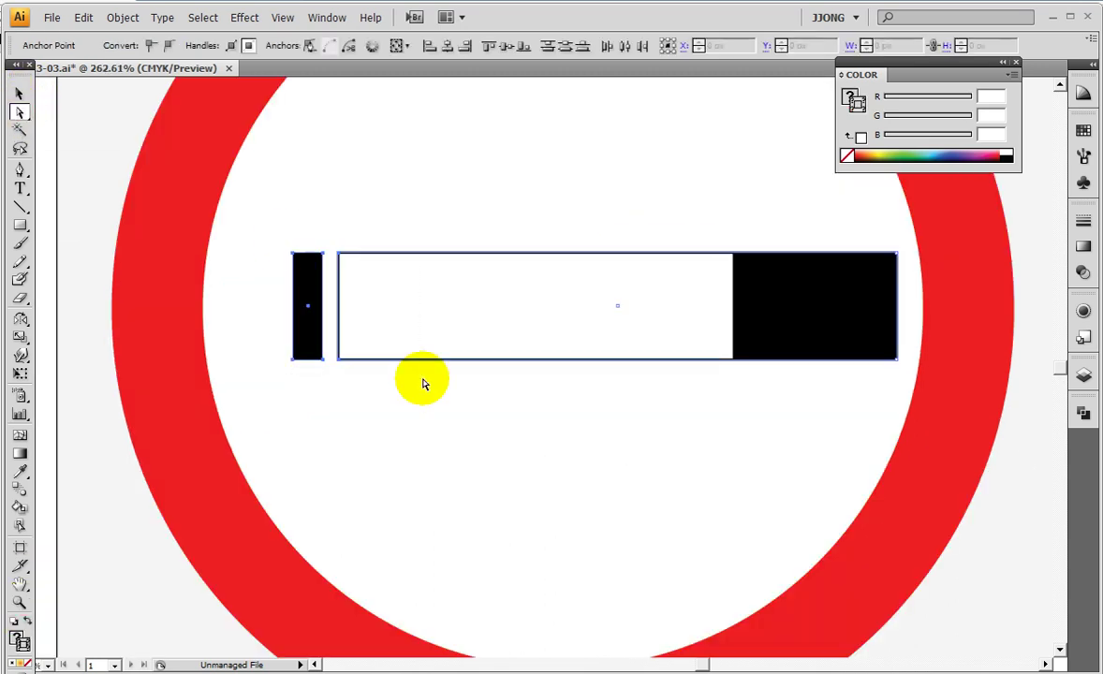
key(Left)
key(Left)
key(Left)
click(70, 116)
click(20, 94)
click(300, 292)
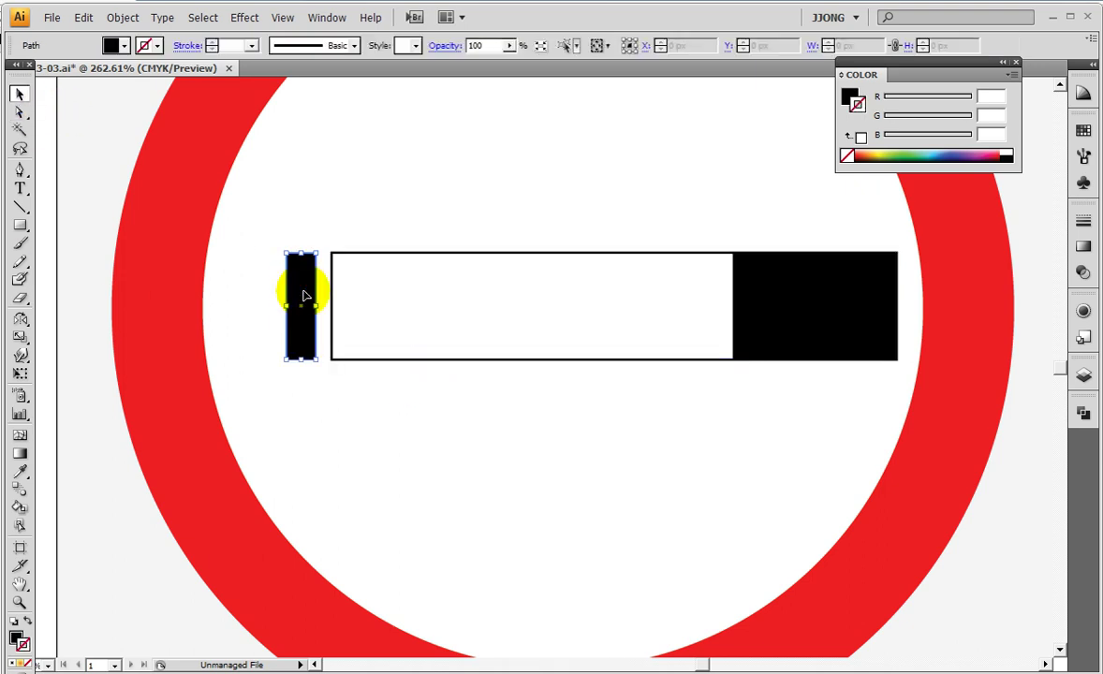
click(296, 467)
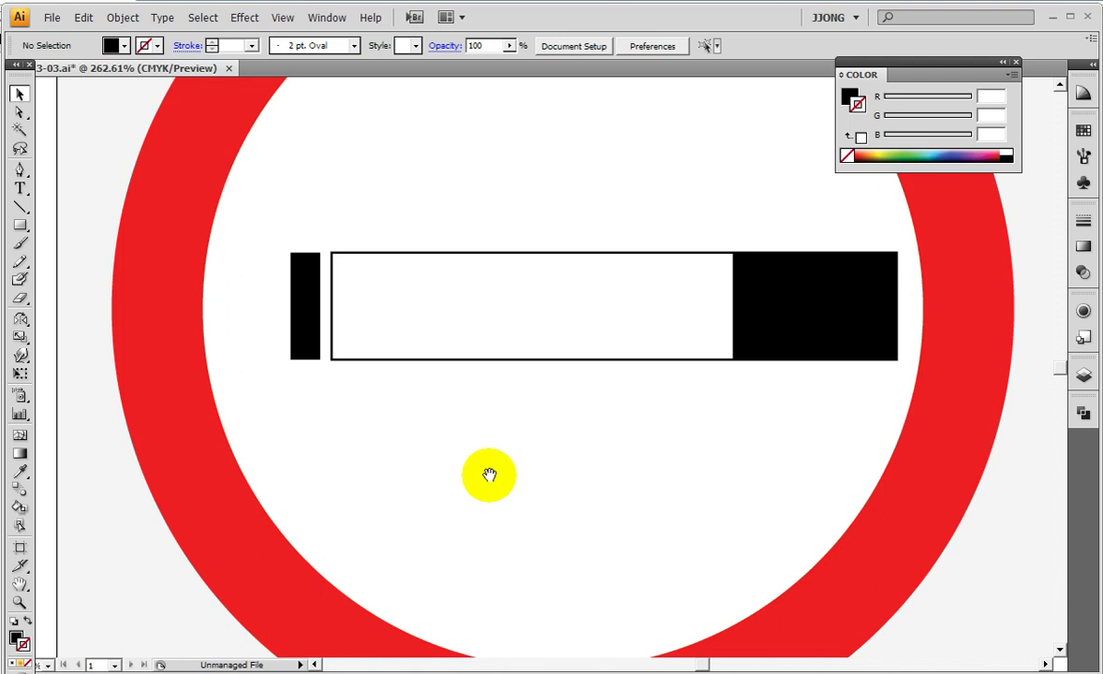
Alt-drag a second stripe leftward and repeat with Ctrl+D for a third, evenly spaced.
drag(485, 475, 652, 483)
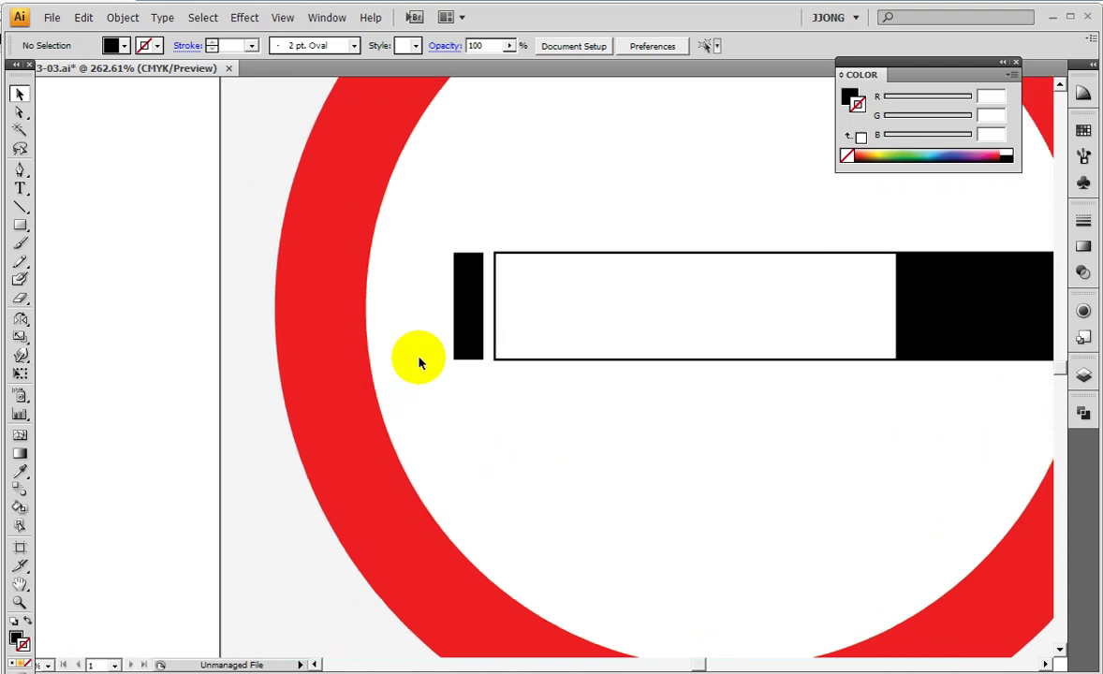
drag(469, 313, 431, 312)
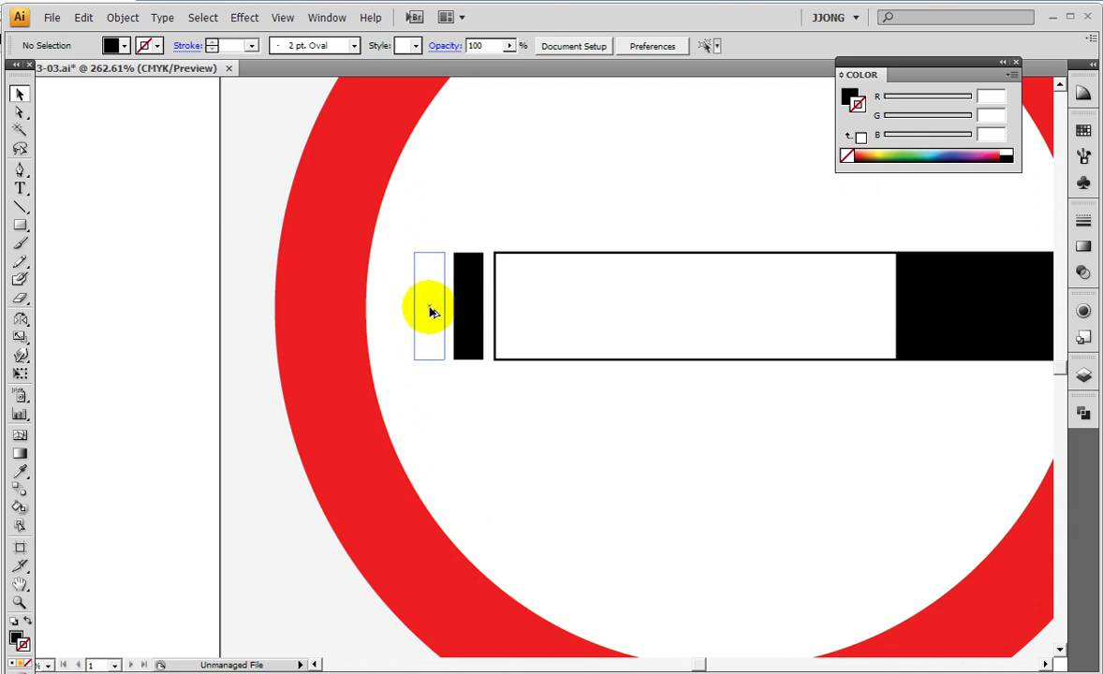
drag(429, 312, 432, 312)
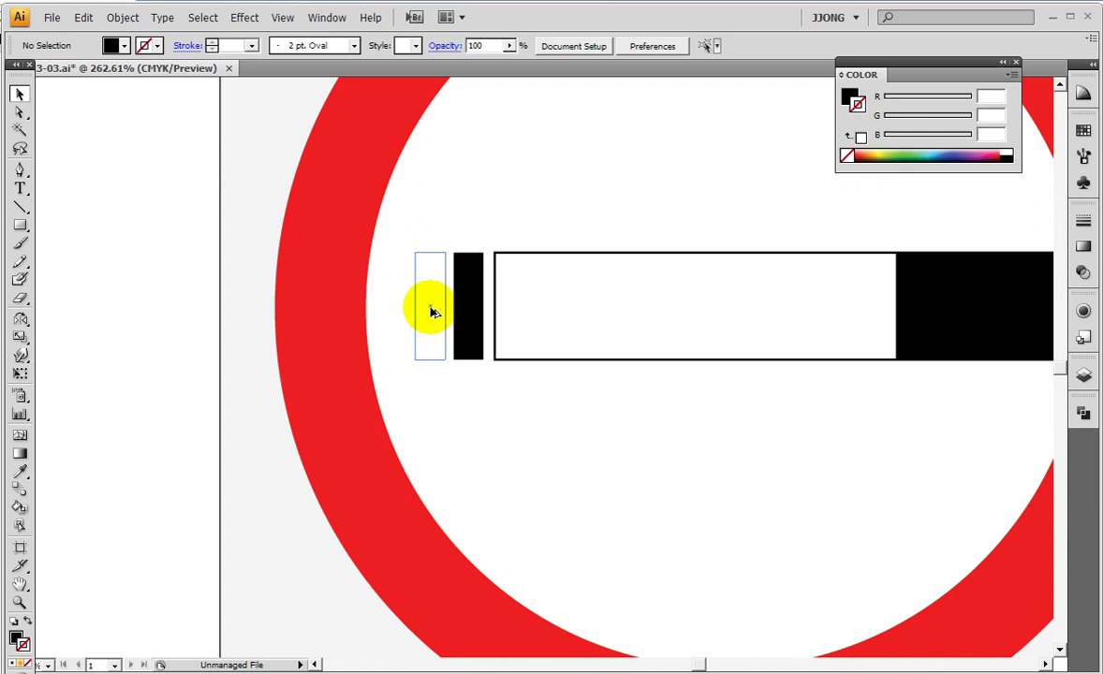
drag(432, 312, 432, 312)
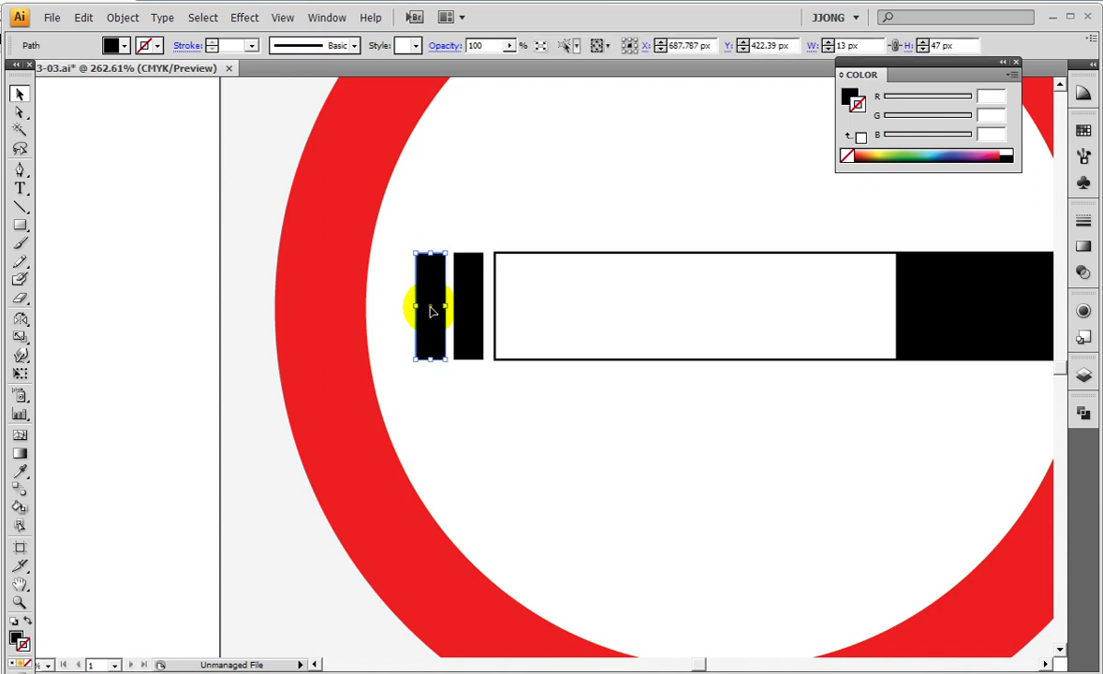
key(ctrl+d)
click(18, 93)
drag(342, 288, 459, 318)
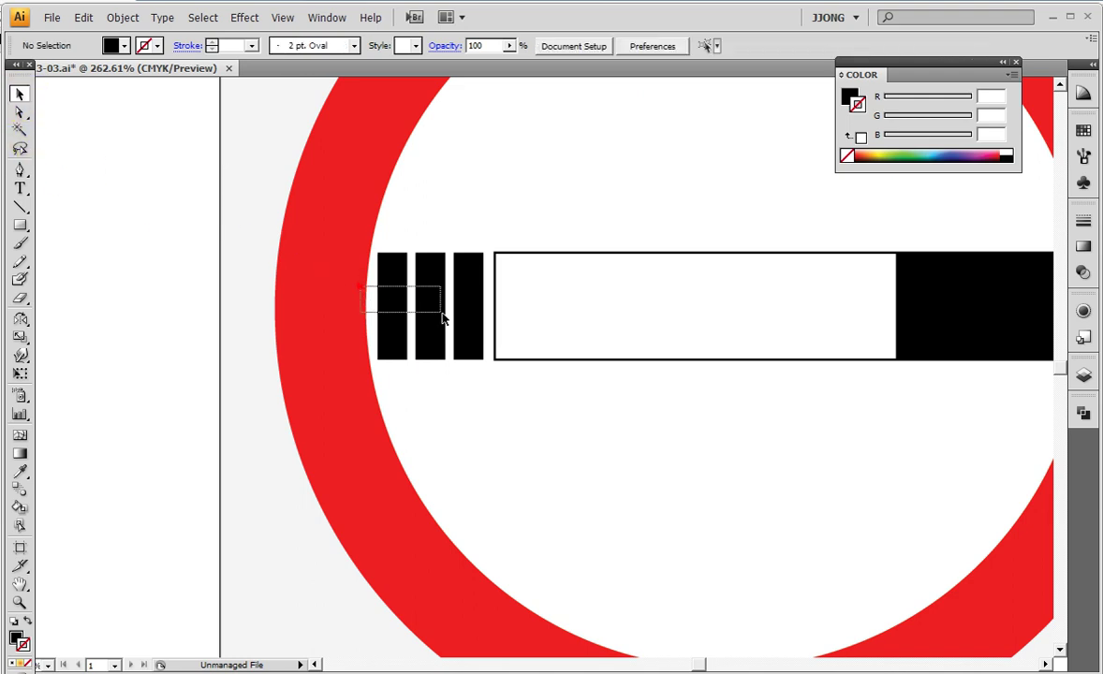
click(380, 306)
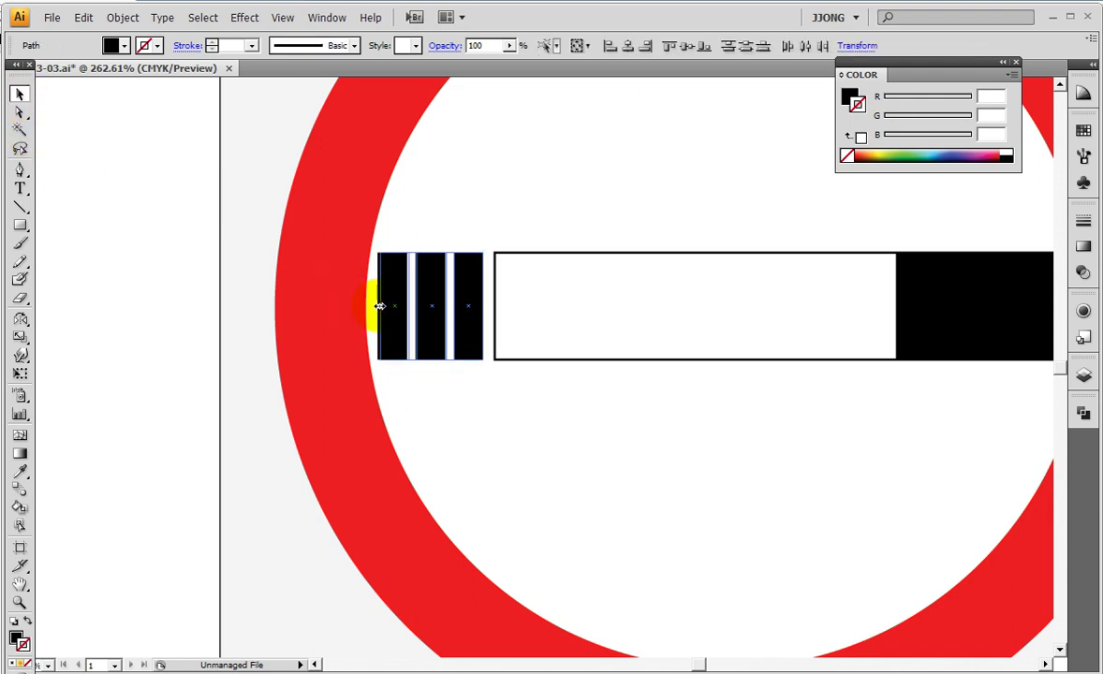
click(192, 309)
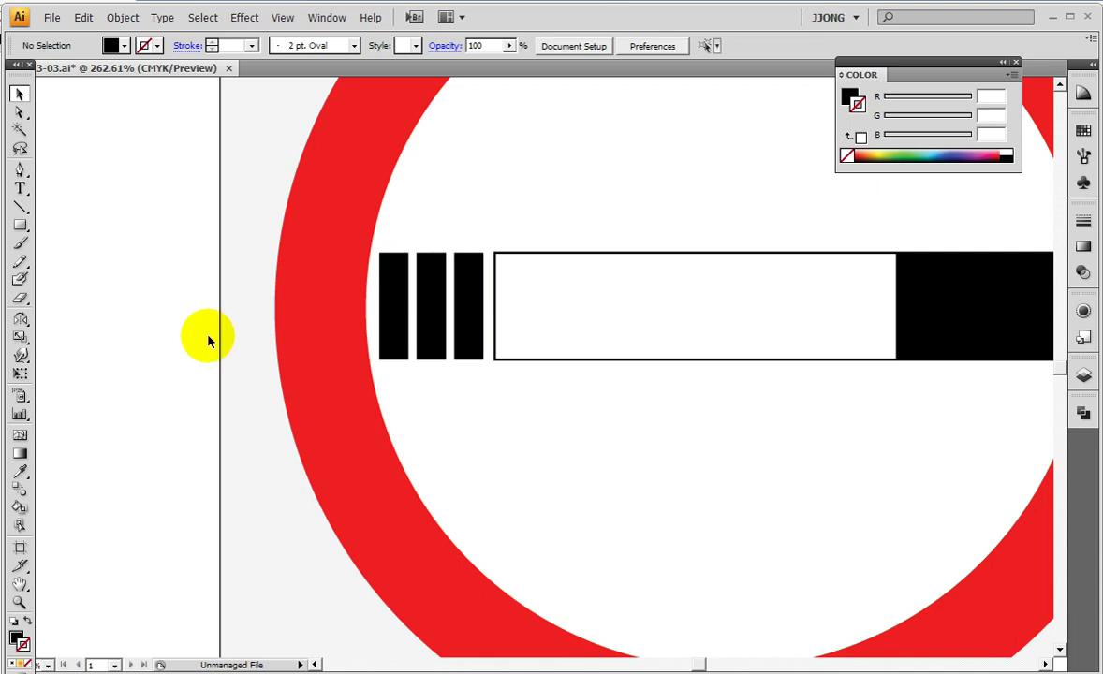
double_click(20, 602)
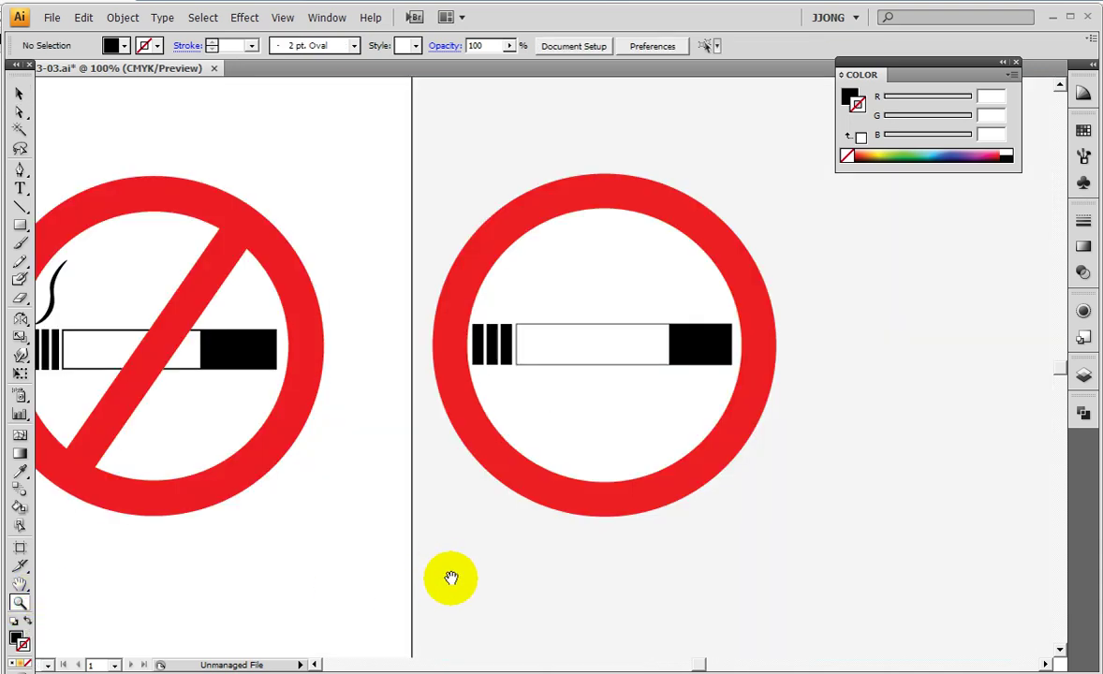
drag(456, 577, 572, 619)
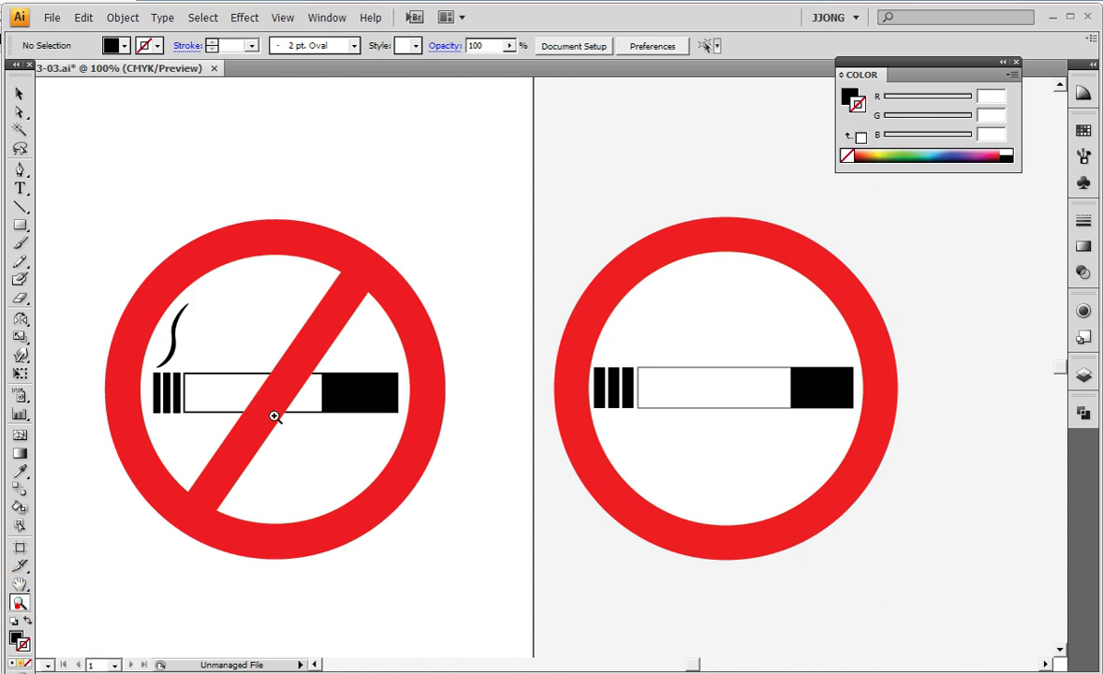
Draw a narrow 4 × 80 px black upright oval above the cigarette, discarding two trial ovals.
drag(535, 237, 735, 482)
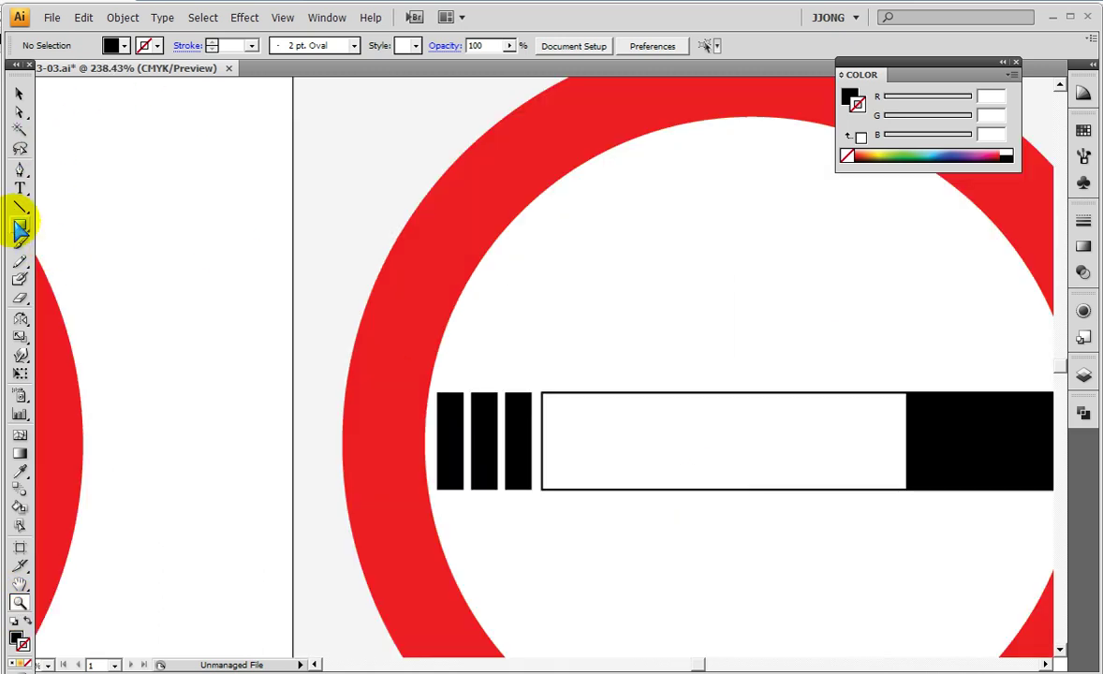
drag(20, 230, 123, 266)
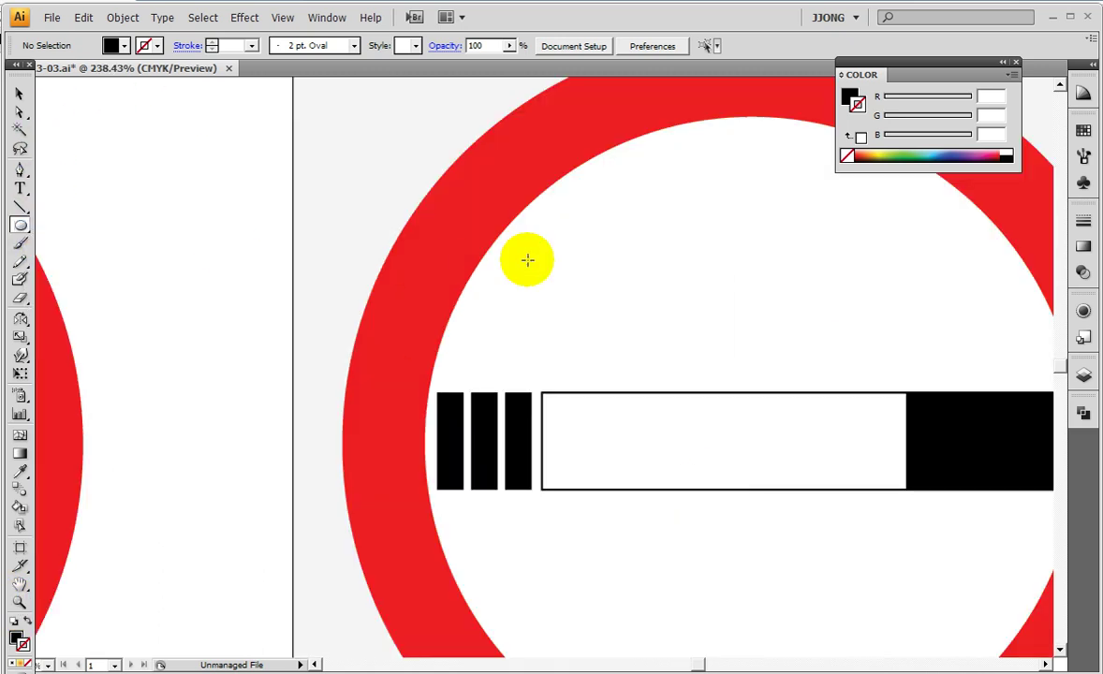
drag(570, 194, 616, 360)
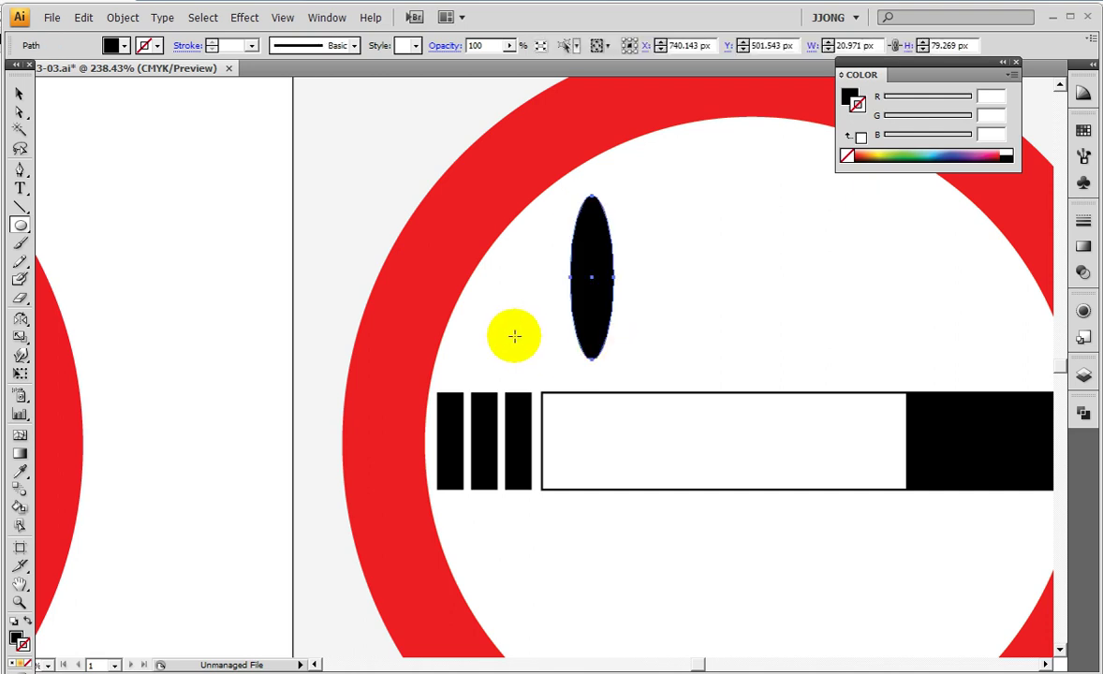
key(Delete)
mouse_move(581, 207)
mouse_down()
mouse_move(693, 343)
mouse_move(613, 352)
mouse_move(760, 360)
mouse_up()
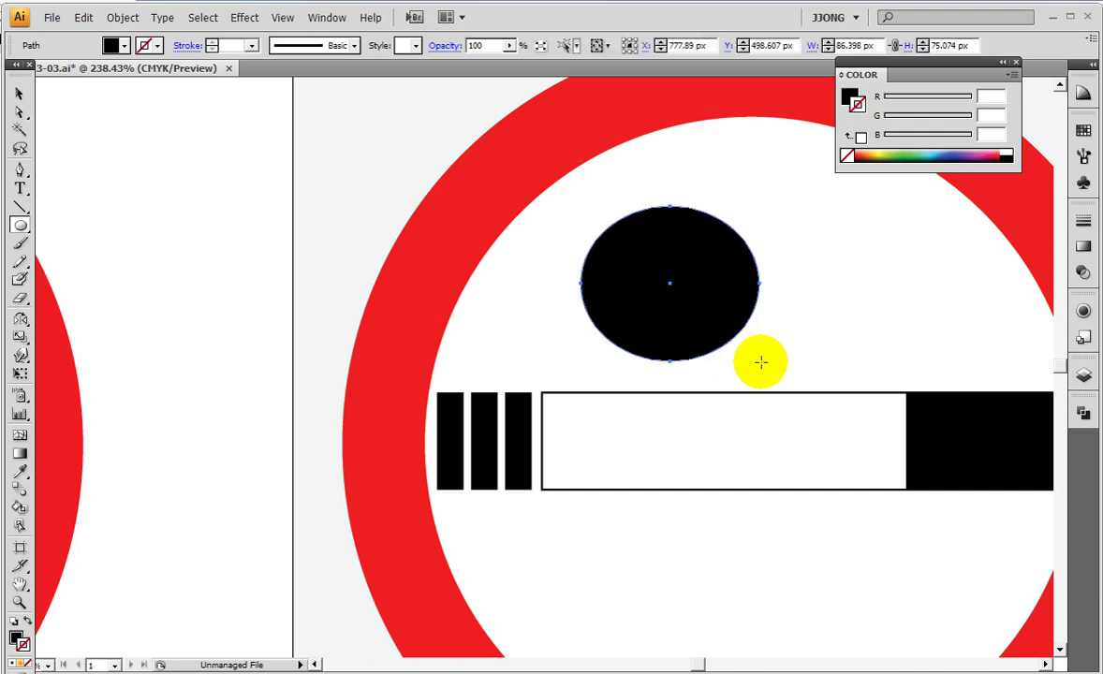
key(Delete)
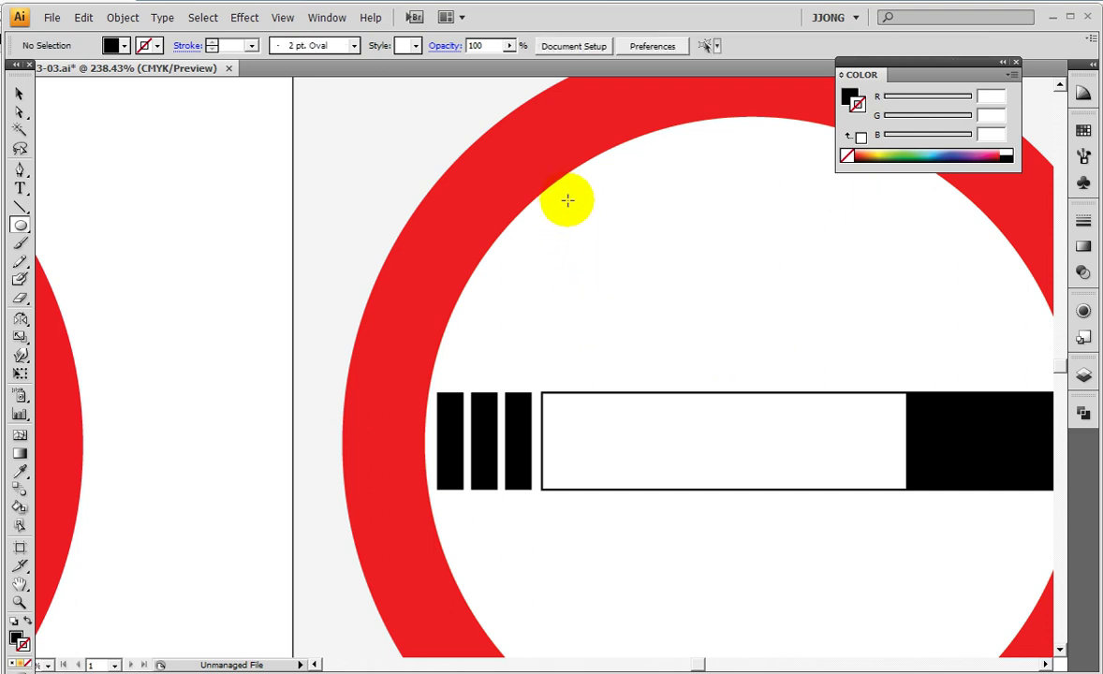
drag(570, 202, 577, 364)
drag(578, 363, 577, 367)
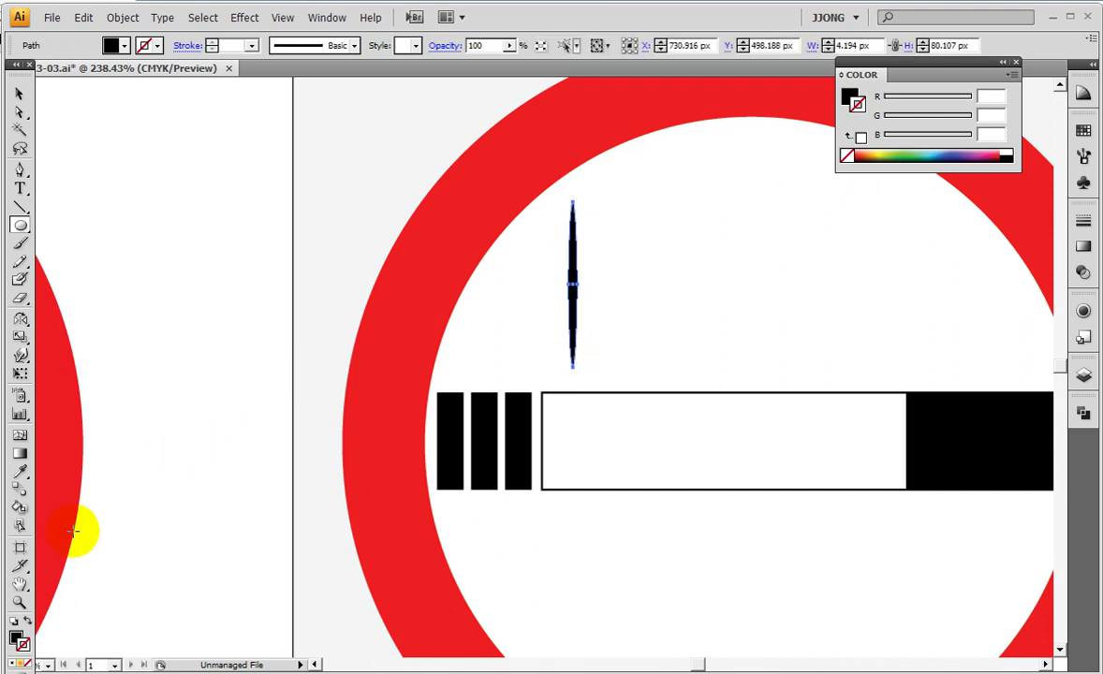
click(19, 585)
mouse_move(145, 541)
mouse_down()
mouse_move(993, 429)
mouse_move(234, 450)
mouse_up()
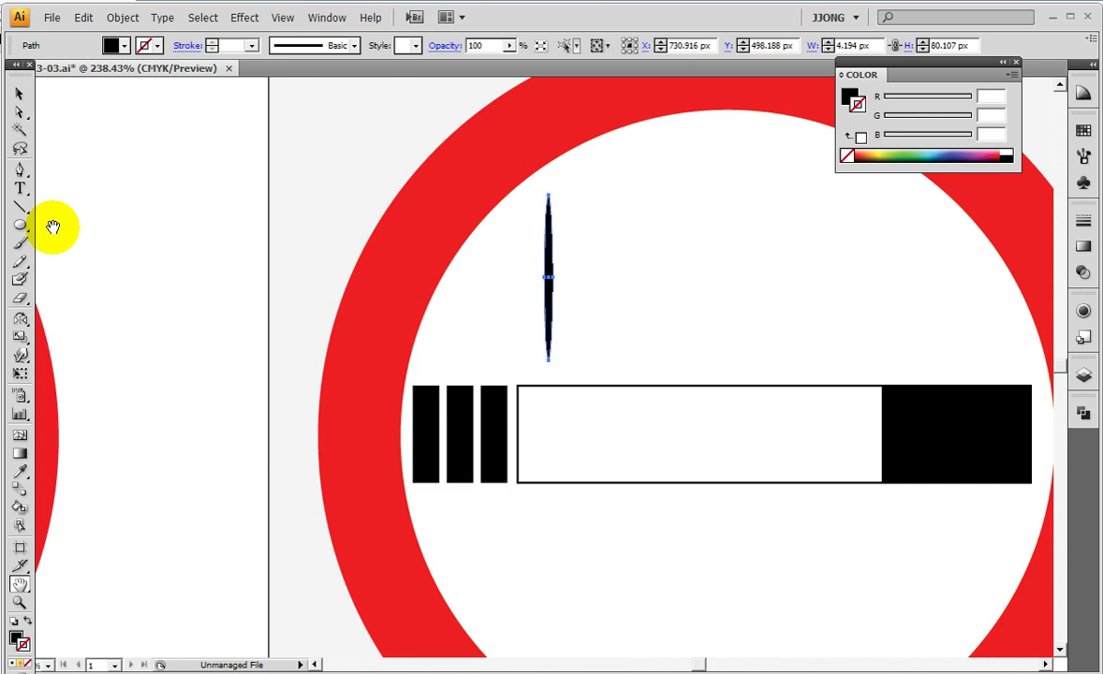
Apply Effect > Distort & Transform > Twist at -30° to the thin black oval.
click(241, 19)
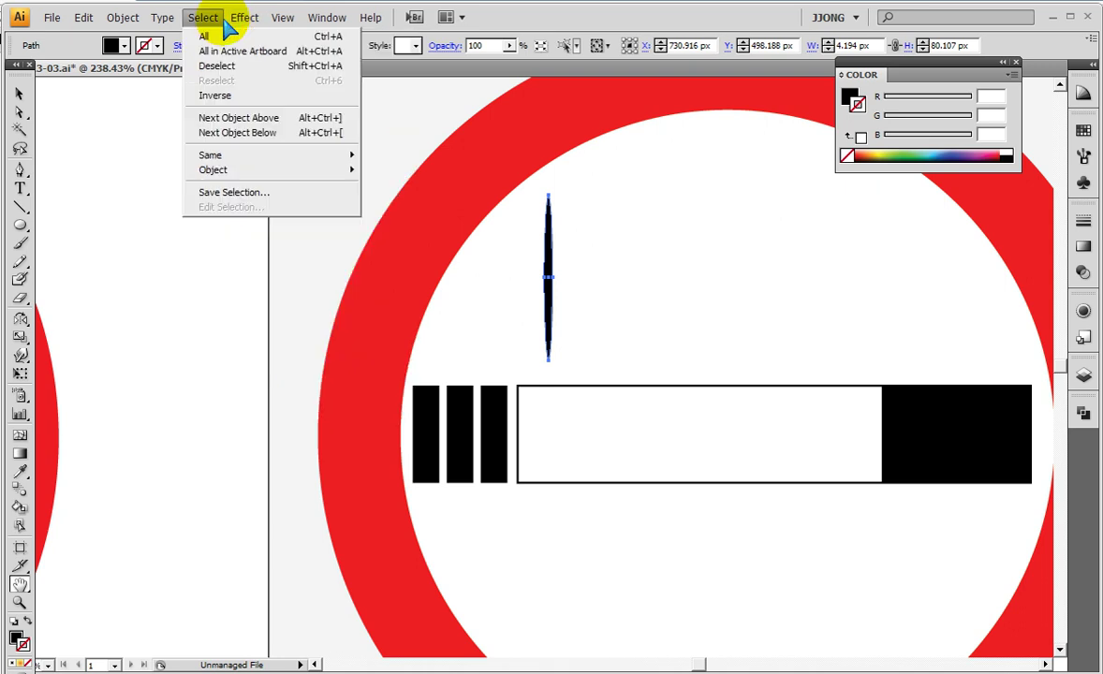
mouse_move(292, 153)
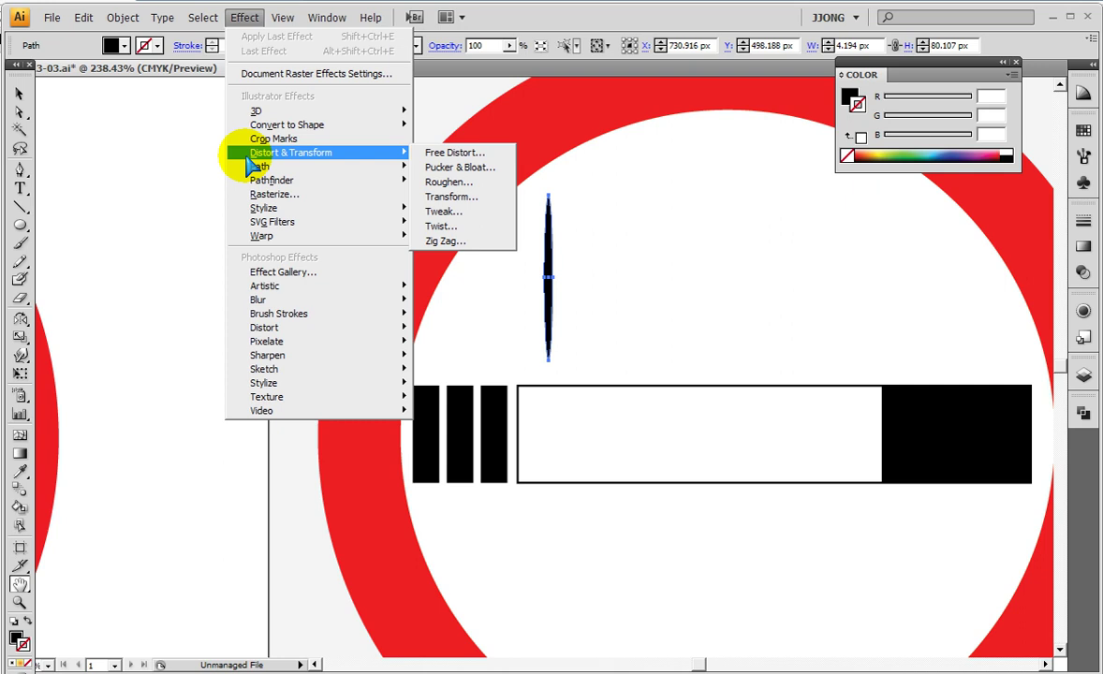
click(471, 230)
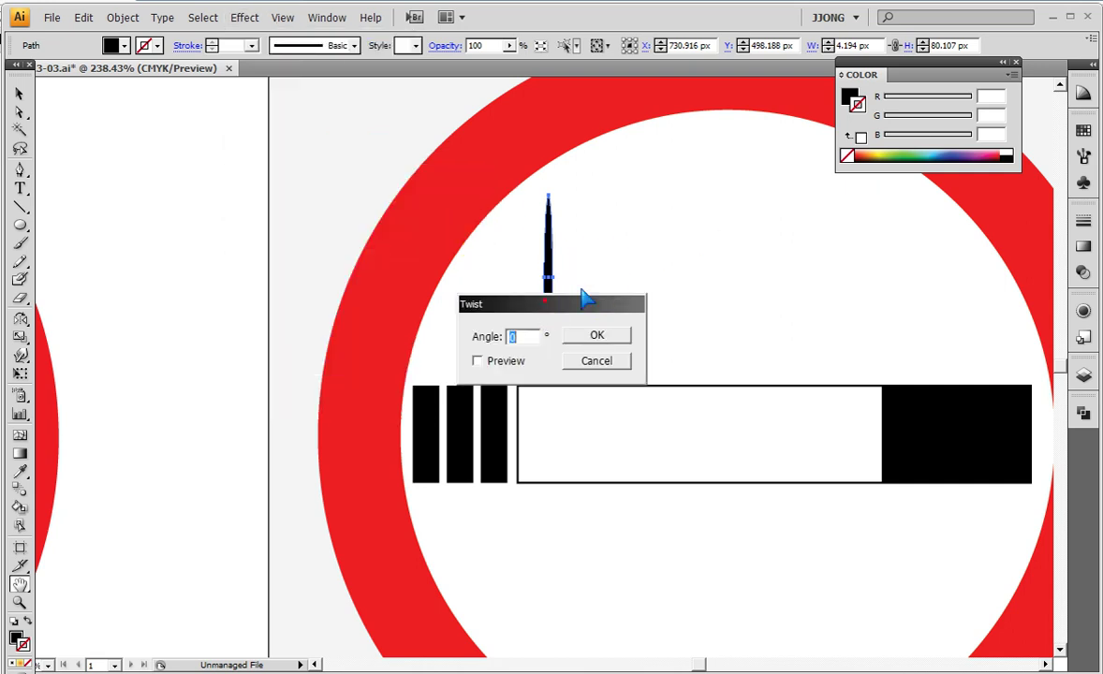
drag(543, 306, 737, 236)
click(673, 292)
click(673, 292)
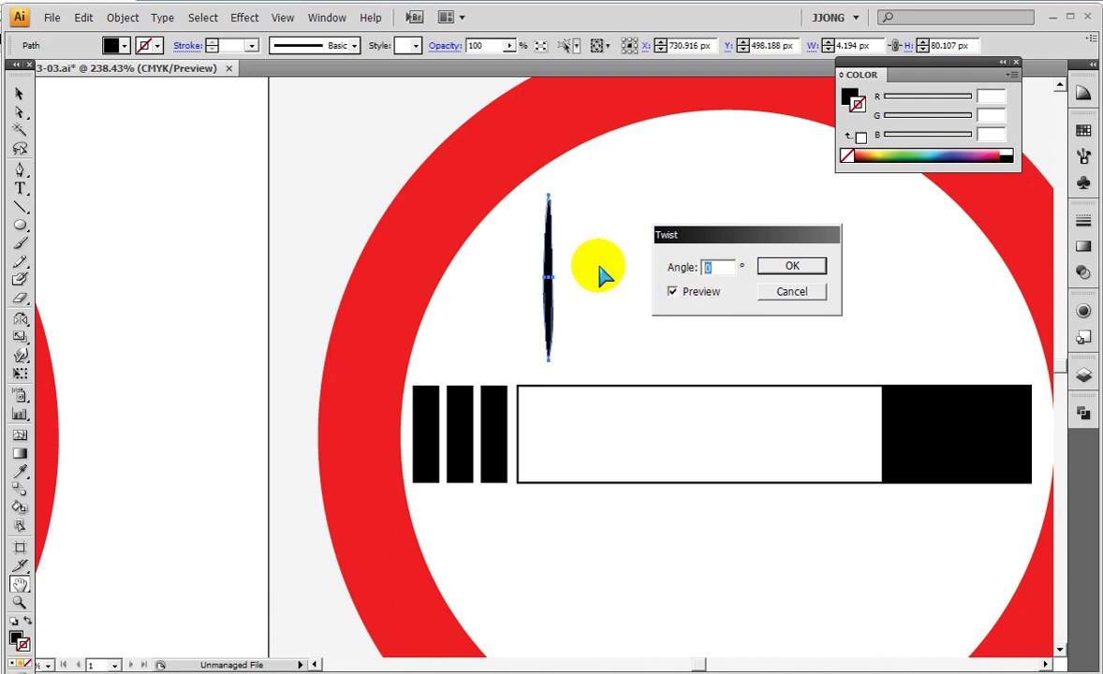
text(-)
click(673, 292)
click(673, 292)
click(672, 292)
click(671, 292)
click(671, 292)
click(672, 292)
click(672, 293)
click(672, 293)
click(672, 292)
click(785, 267)
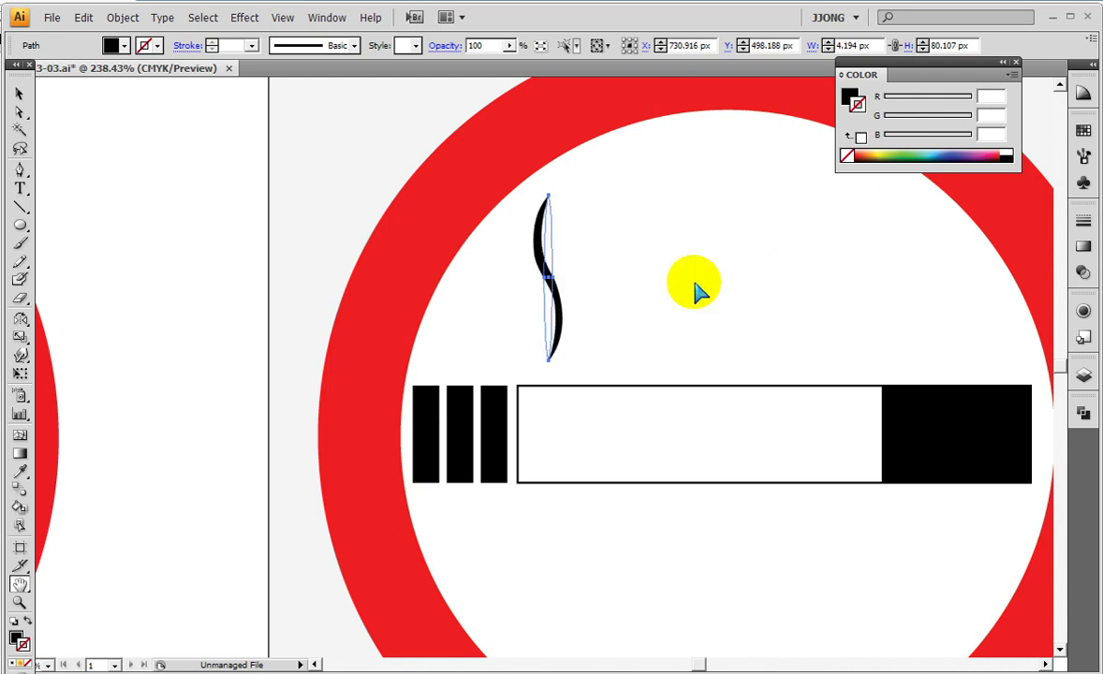
Rotate the smoke wisp clockwise and move it just above the filter stripes.
key(ctrl+y)
key(ctrl+y)
key(ctrl+y)
key(ctrl+y)
key(ctrl+y)
key(ctrl+y)
click(19, 95)
click(152, 138)
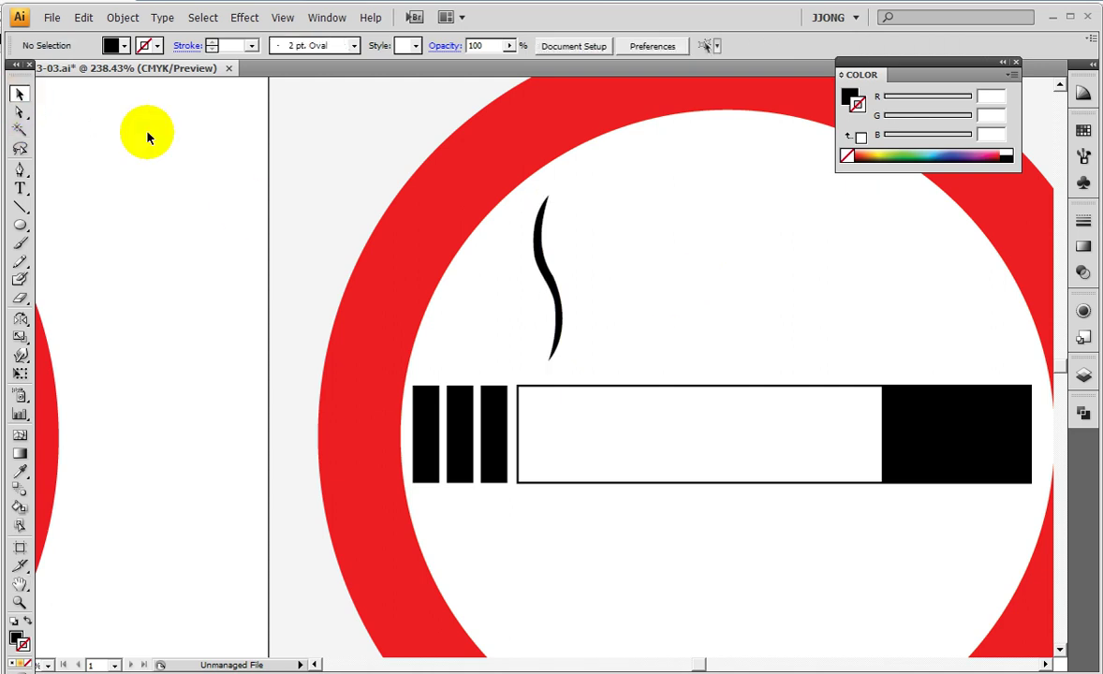
click(538, 245)
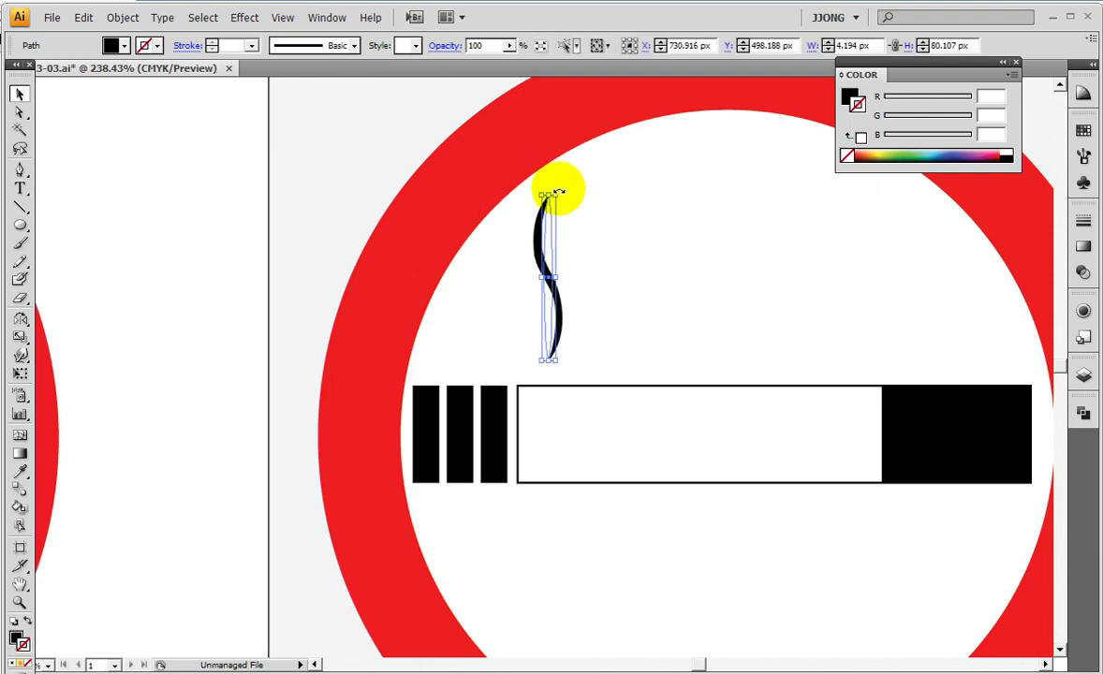
drag(559, 190, 582, 207)
click(231, 222)
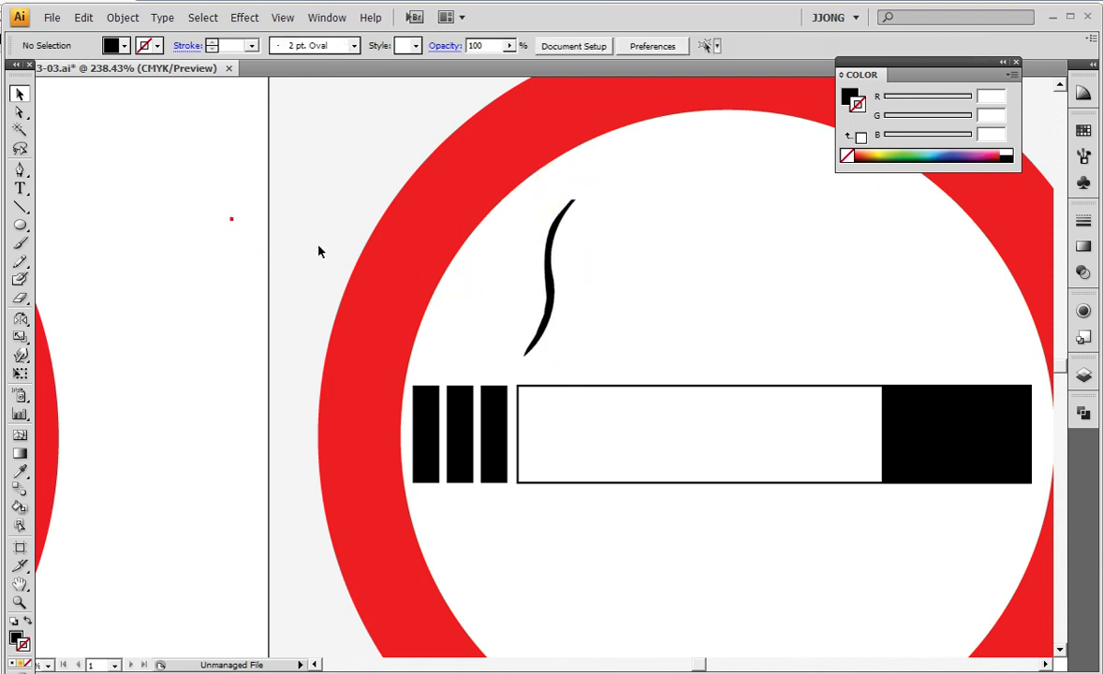
drag(549, 309, 495, 332)
click(178, 304)
Zoom out to 100% and nudge the smoke wisp slightly right to match the reference.
key(ctrl+1)
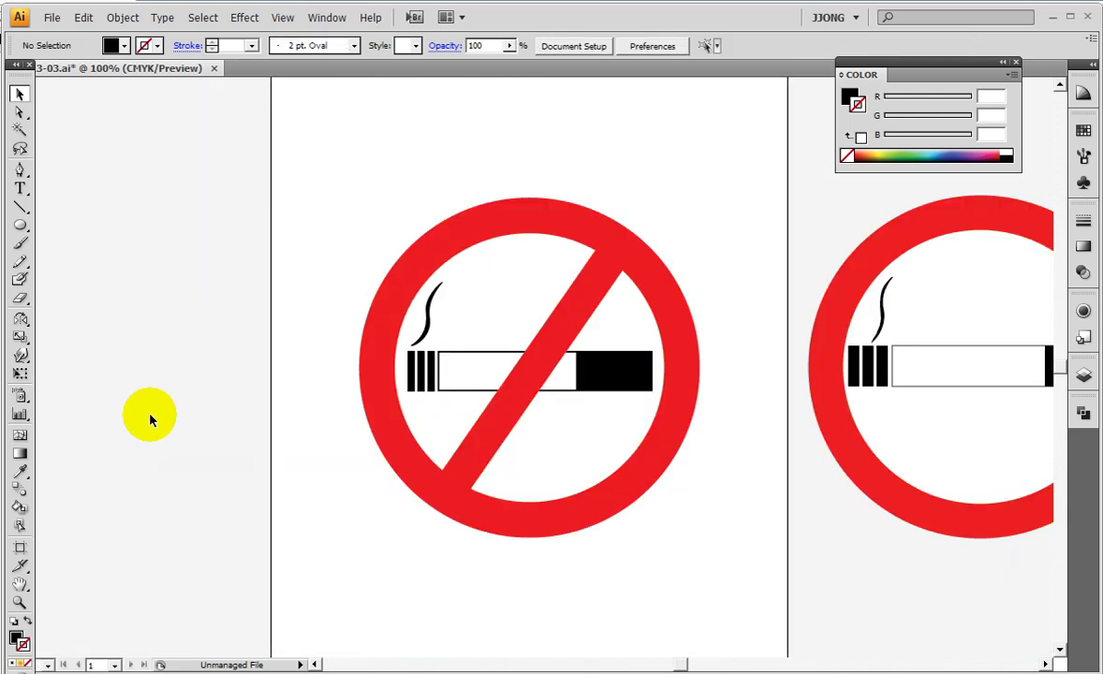
click(20, 583)
drag(747, 534, 470, 544)
click(20, 93)
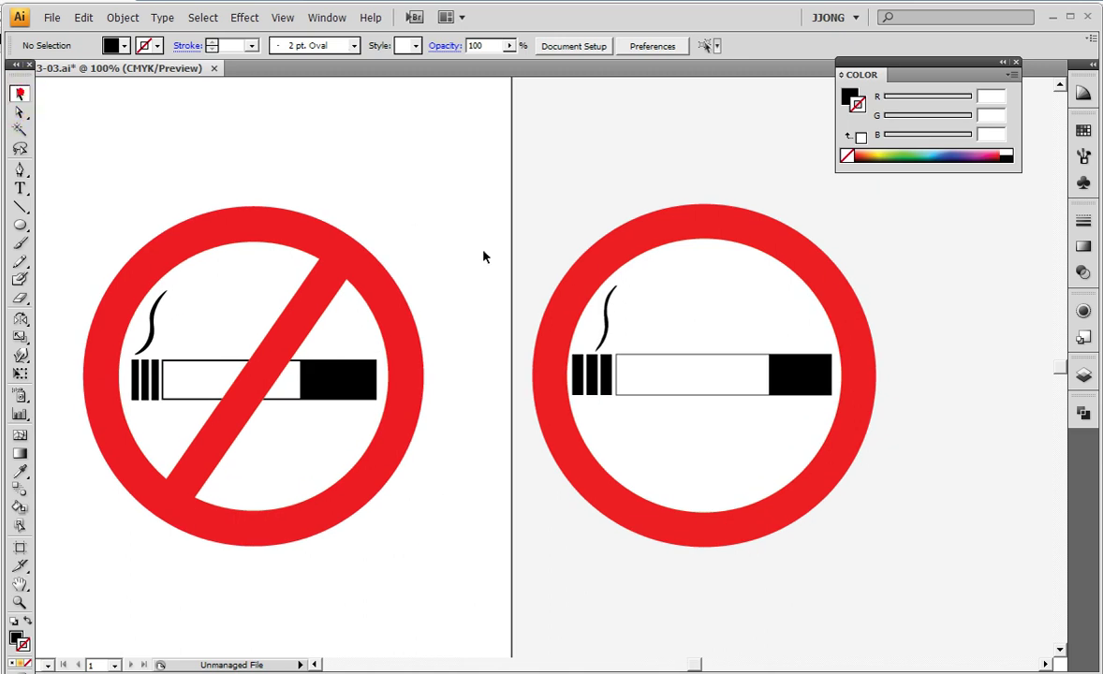
click(609, 319)
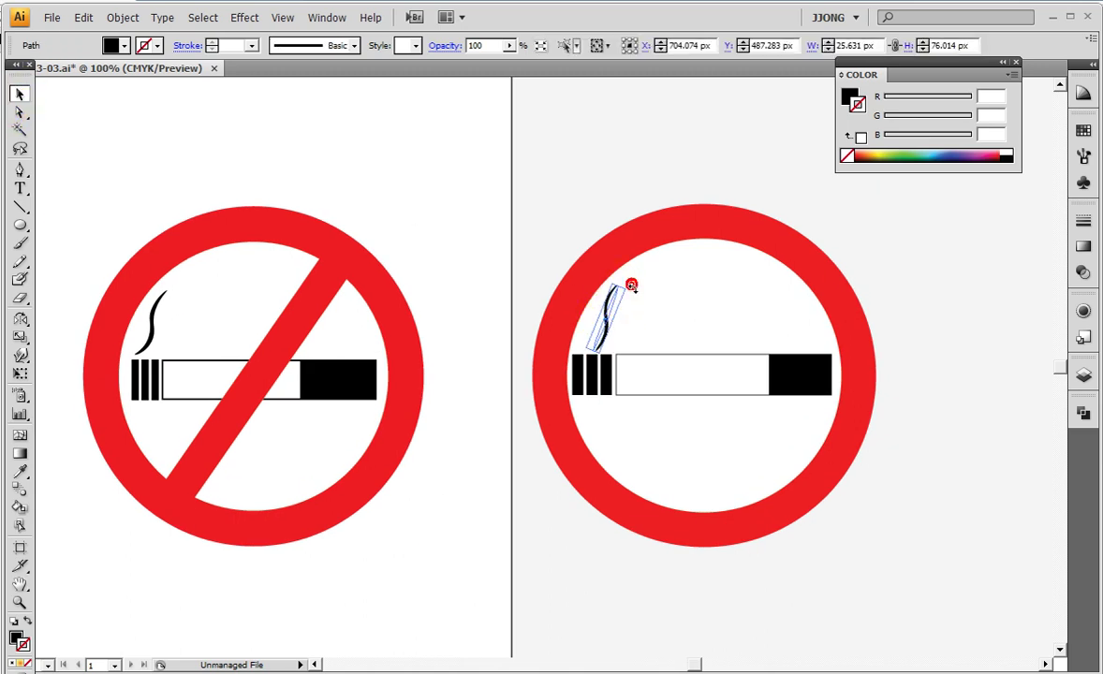
click(524, 226)
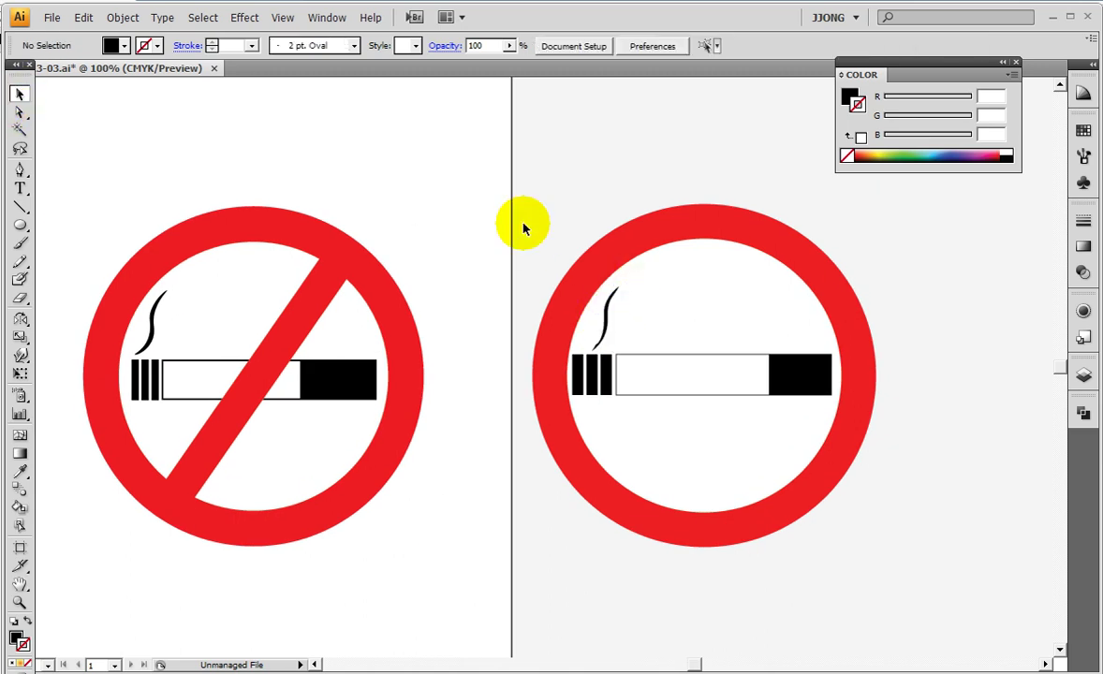
click(602, 340)
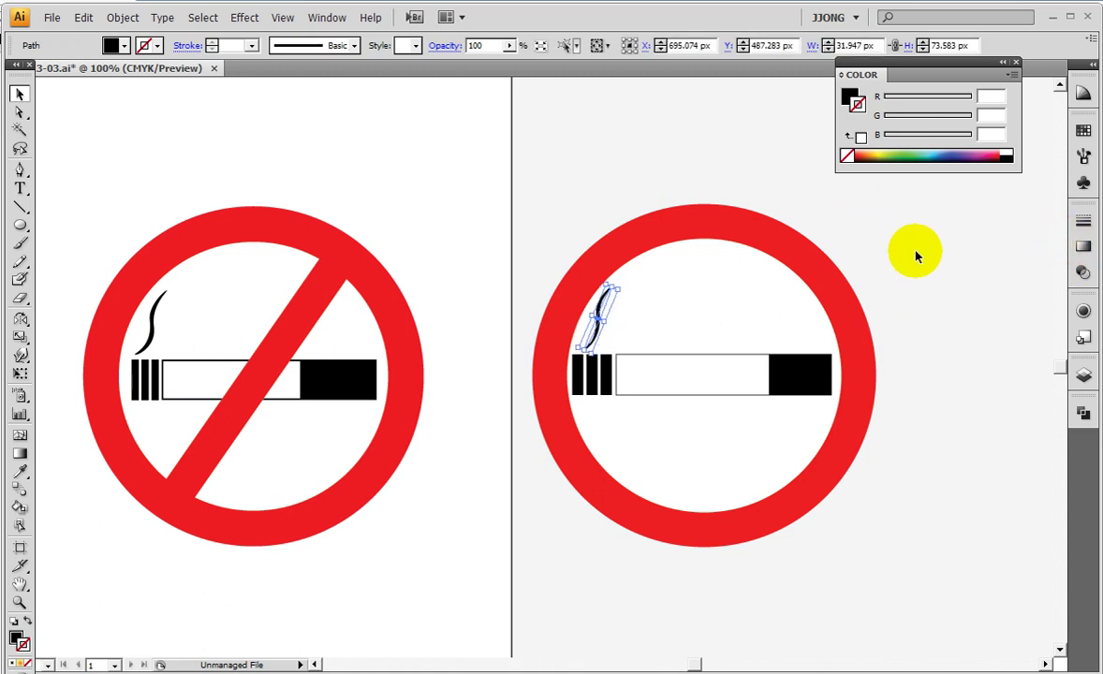
click(519, 201)
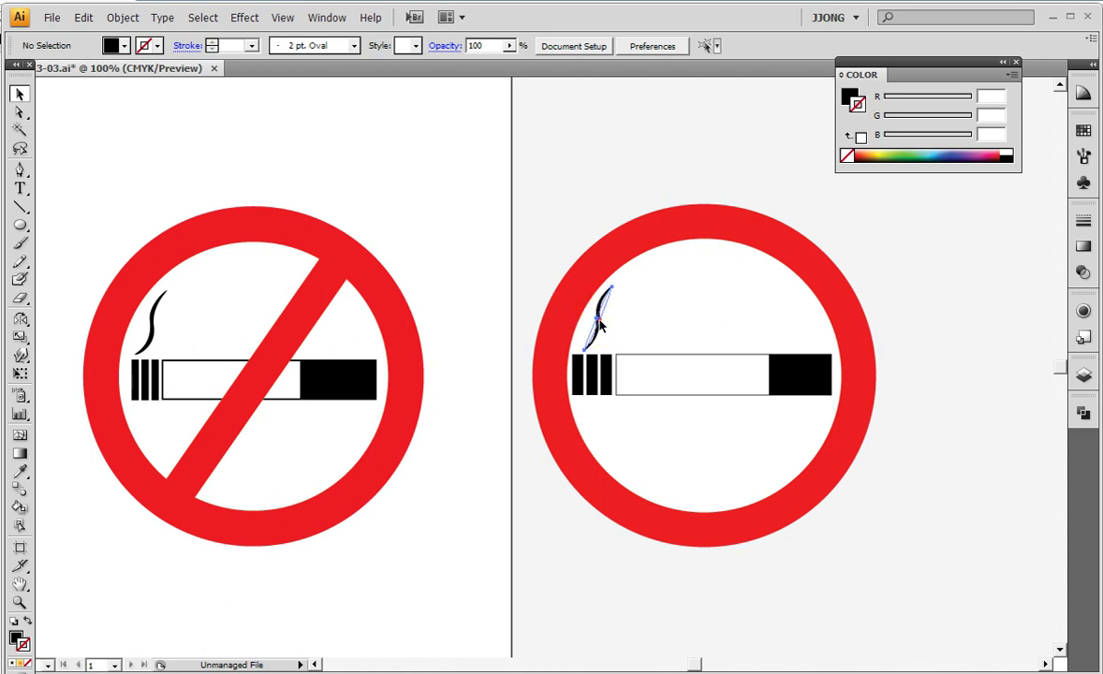
drag(602, 326, 607, 316)
click(512, 255)
click(19, 206)
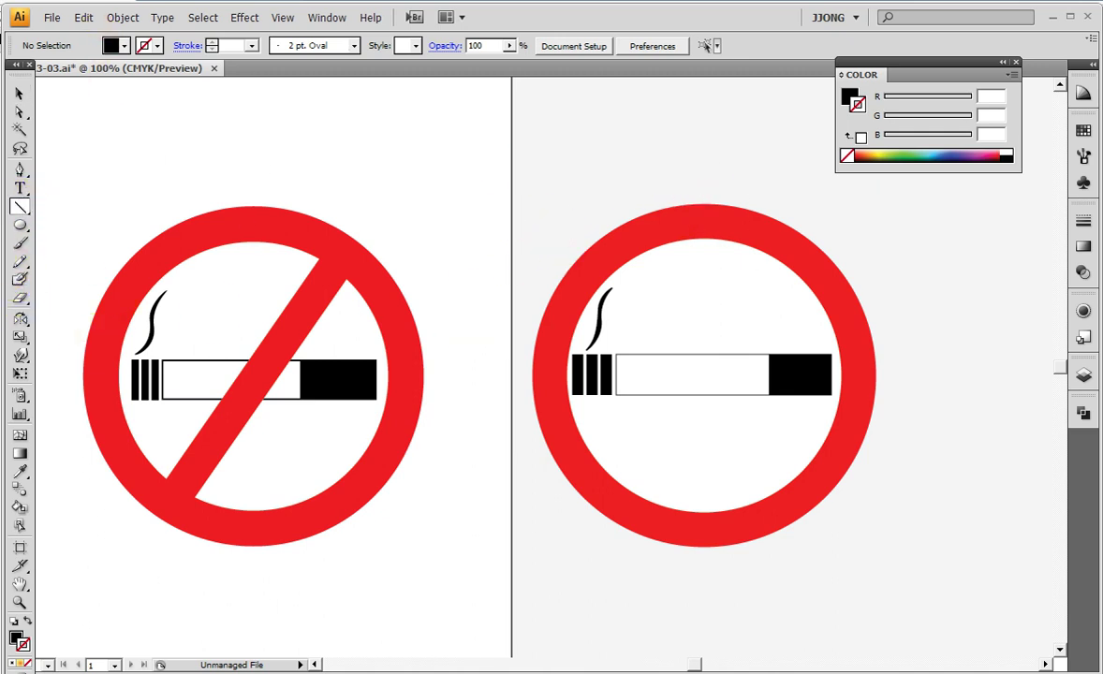
Unlock all artwork and draw a 40 pt red diagonal from upper right to lower left across the ring.
click(122, 18)
click(152, 118)
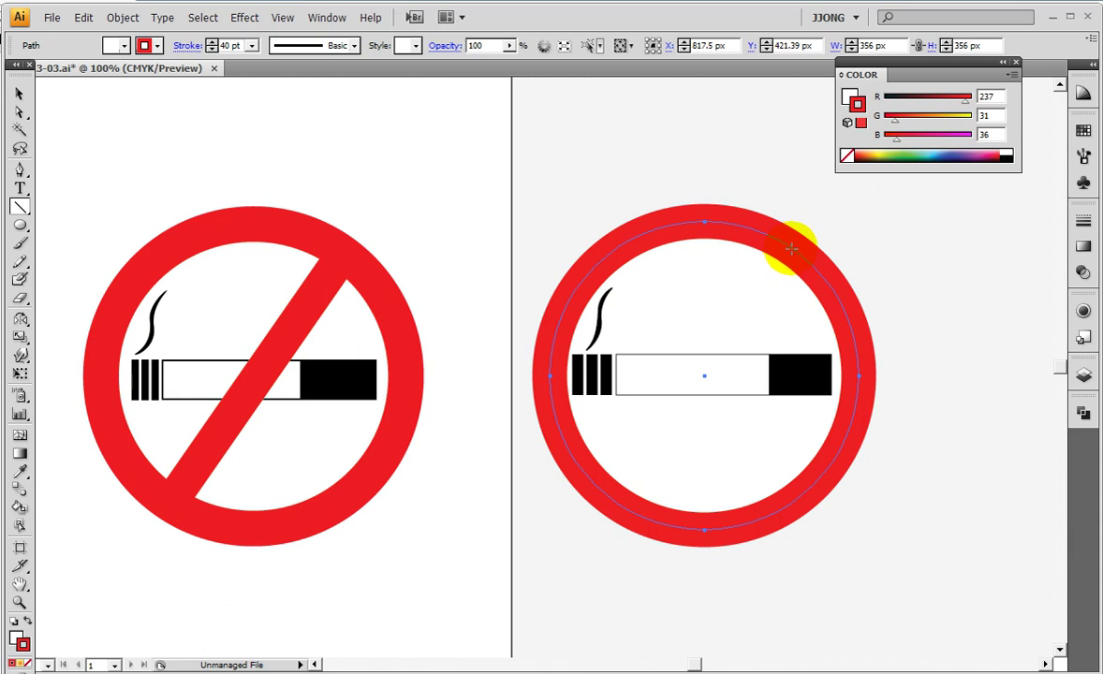
drag(791, 248, 623, 510)
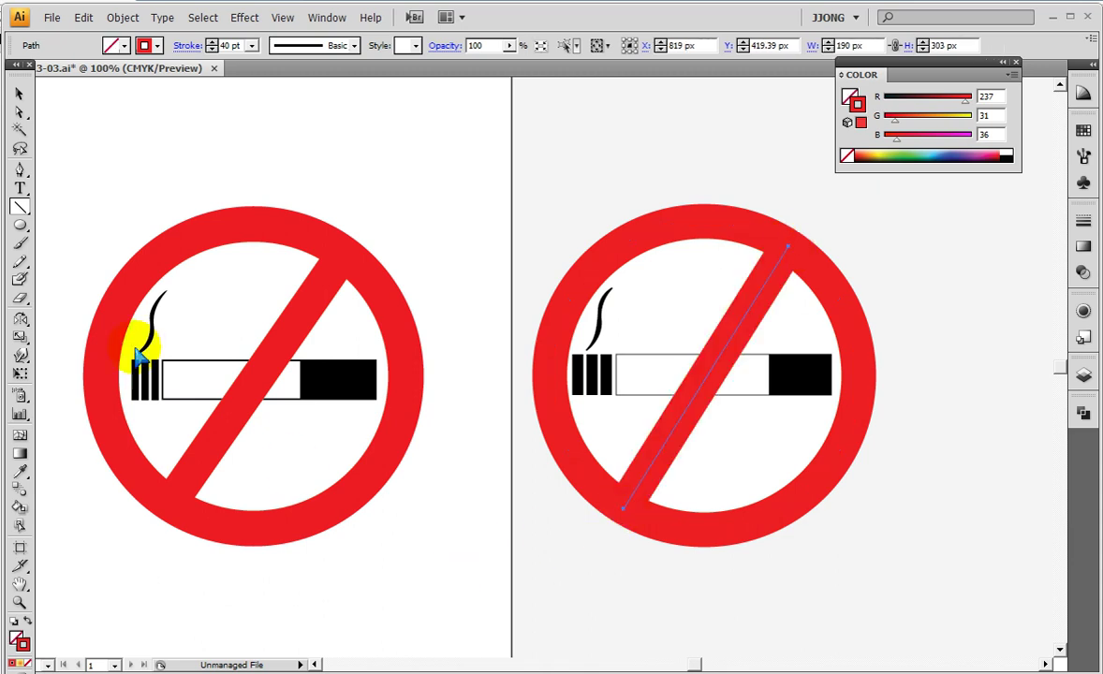
click(18, 94)
click(402, 96)
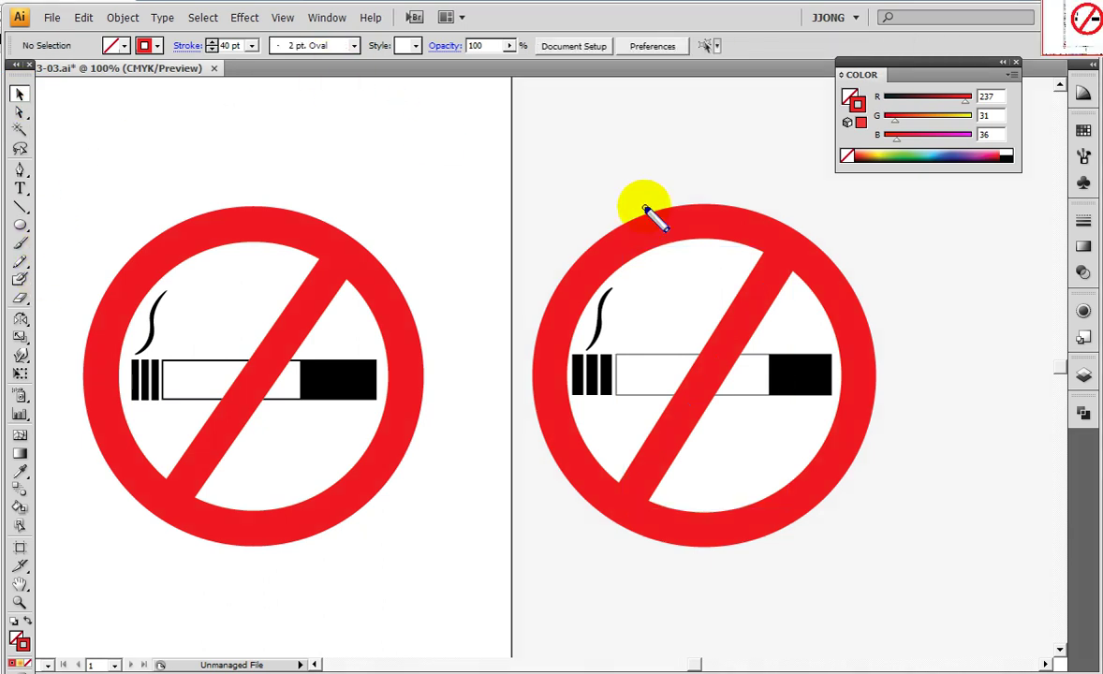
drag(645, 182, 701, 267)
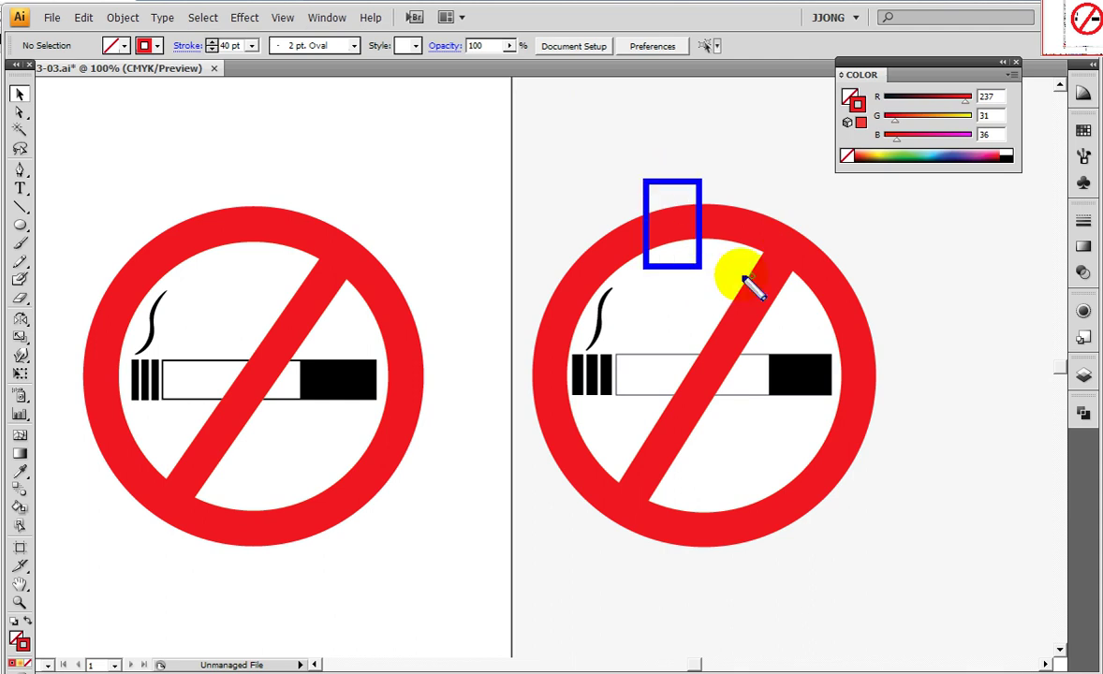
drag(622, 178, 698, 253)
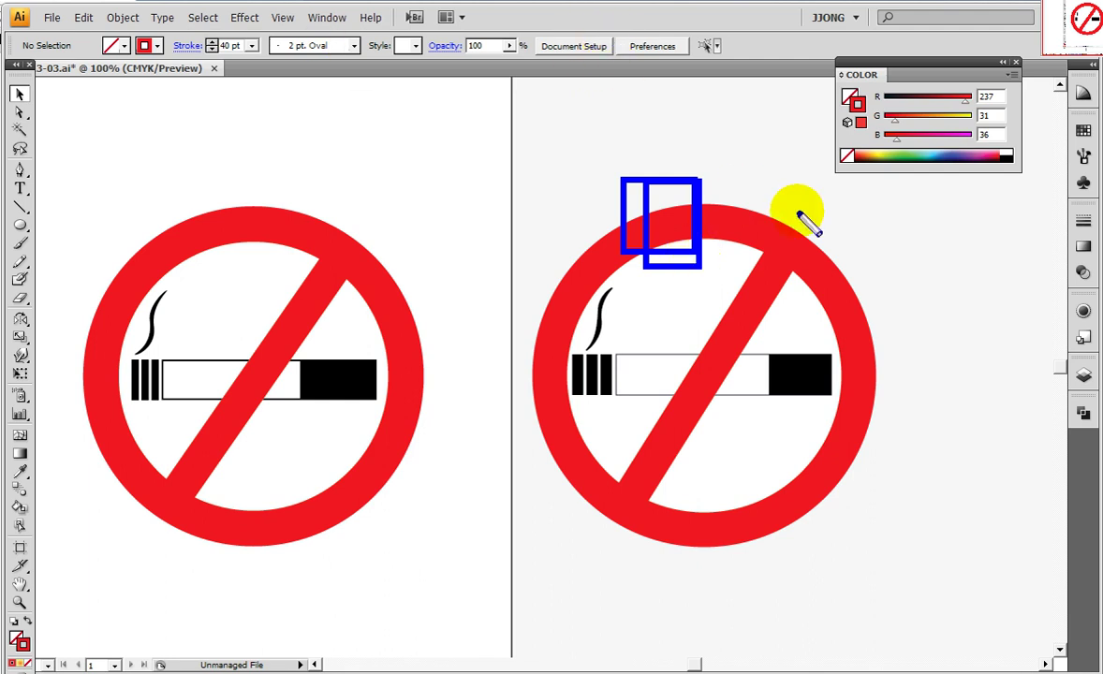
drag(618, 170, 717, 258)
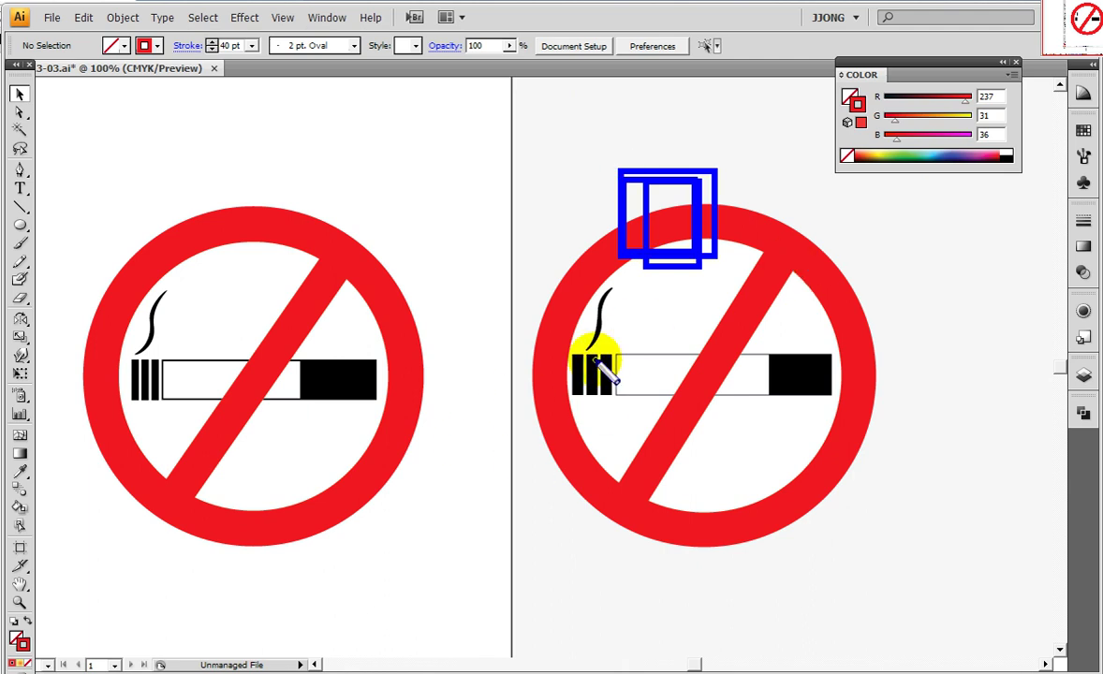
mouse_move(630, 128)
mouse_down()
mouse_move(732, 236)
mouse_move(735, 262)
mouse_up()
drag(589, 159, 686, 253)
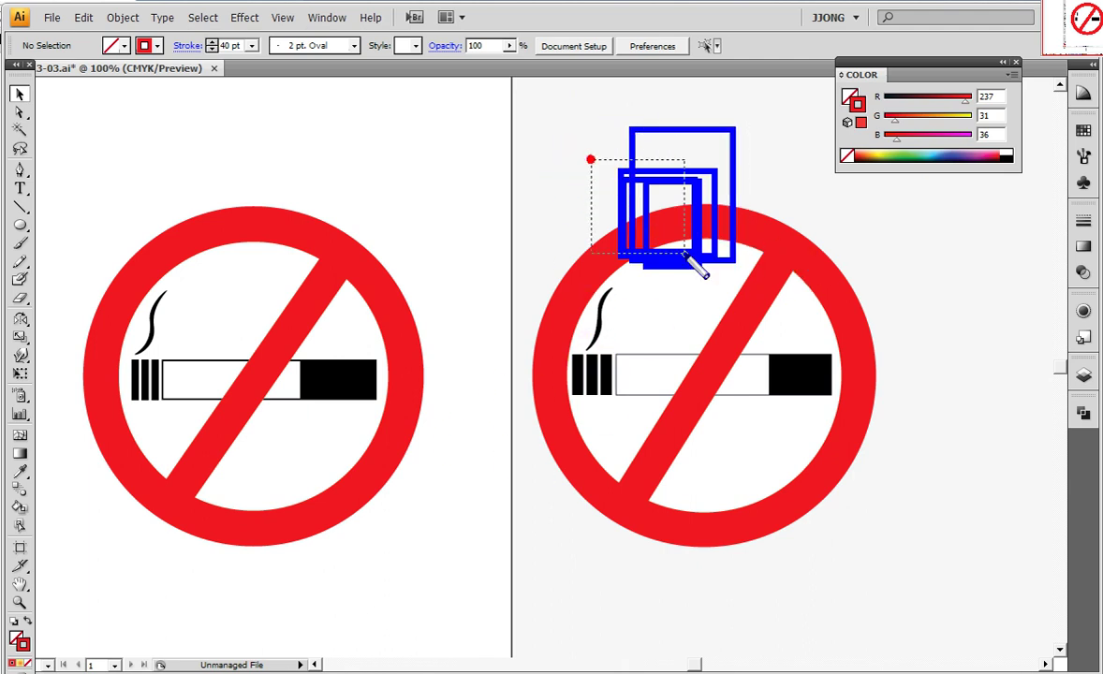